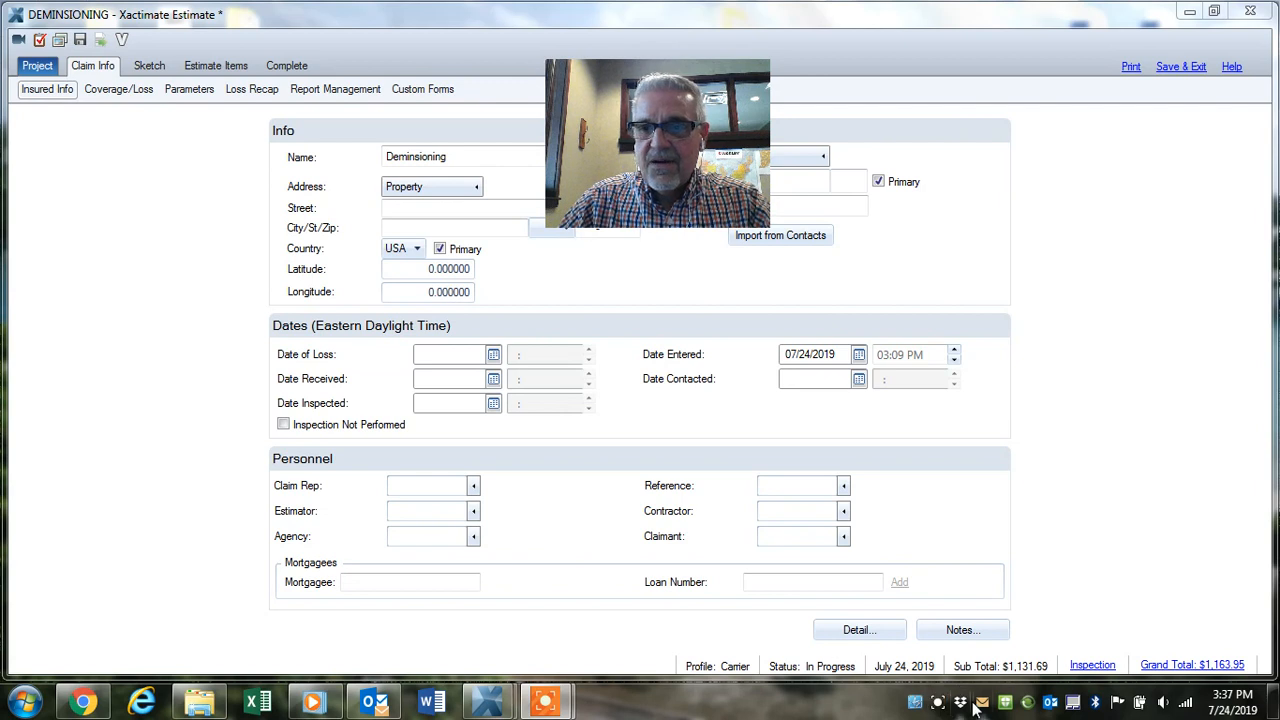
left_click(938, 703)
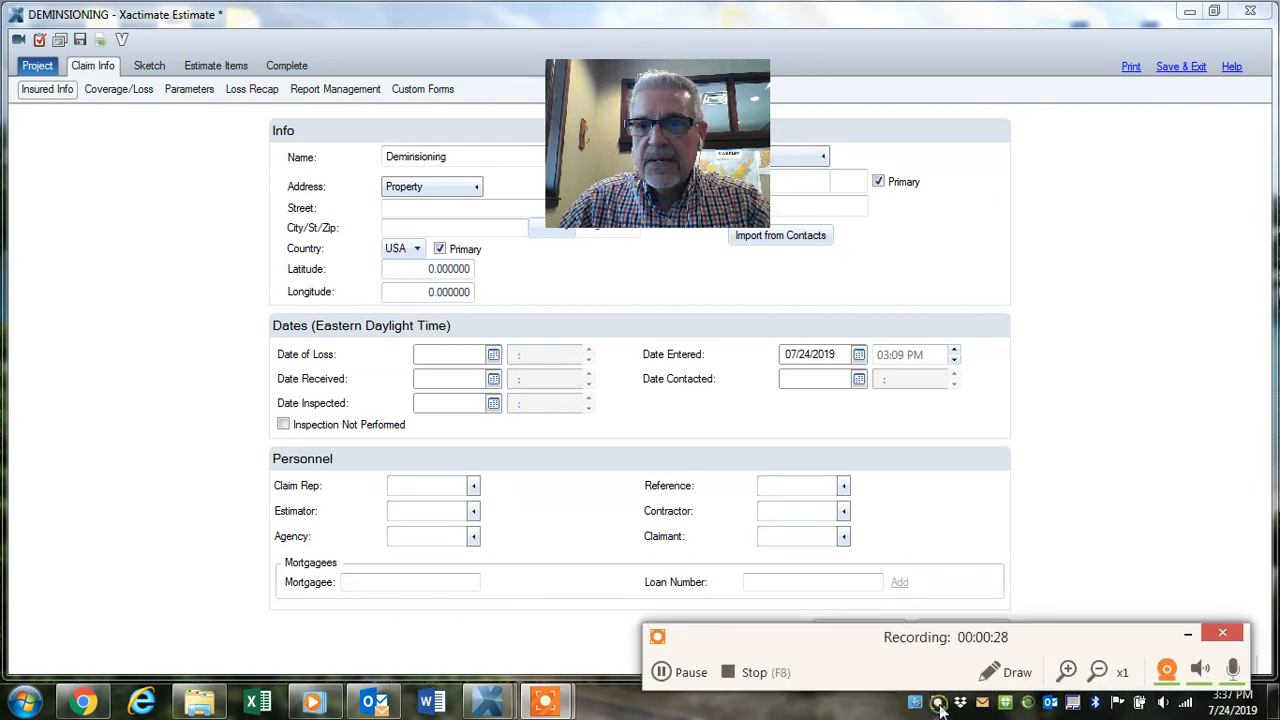
left_click(1168, 670)
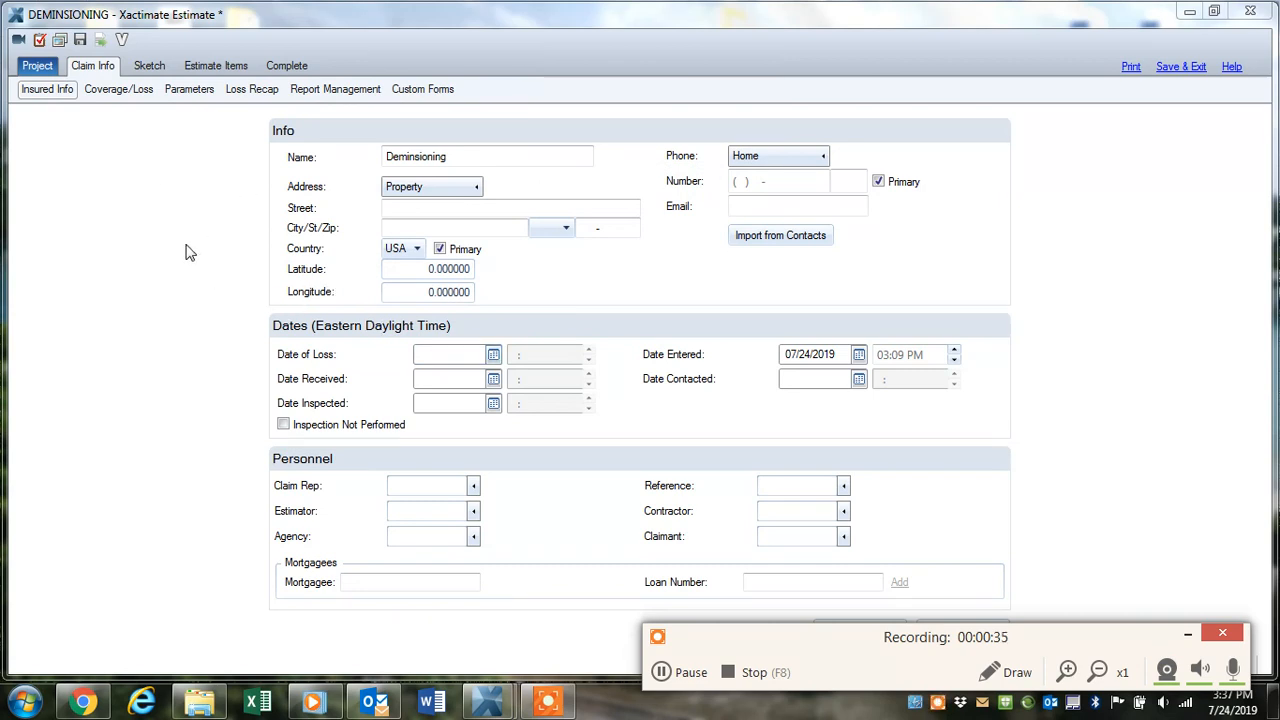
Step: Show the house elevation sketch in full screen, fitted to the drawing area
left_click(147, 66)
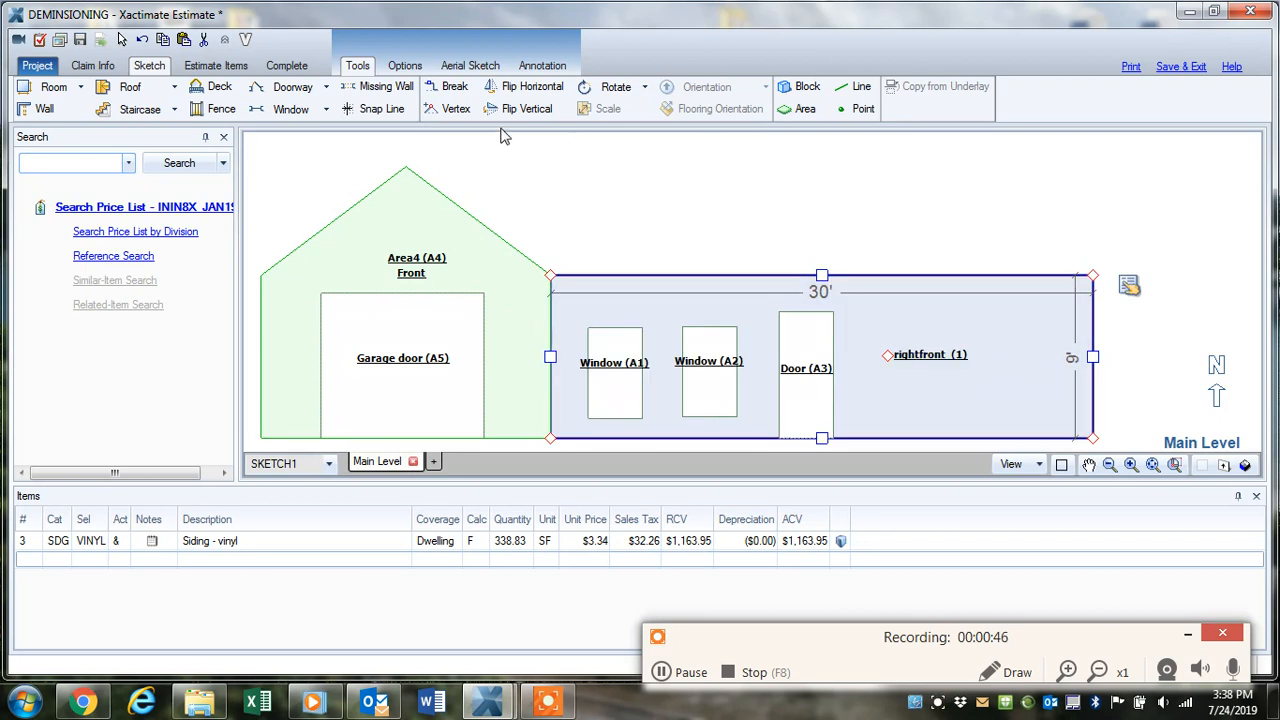
left_click(405, 66)
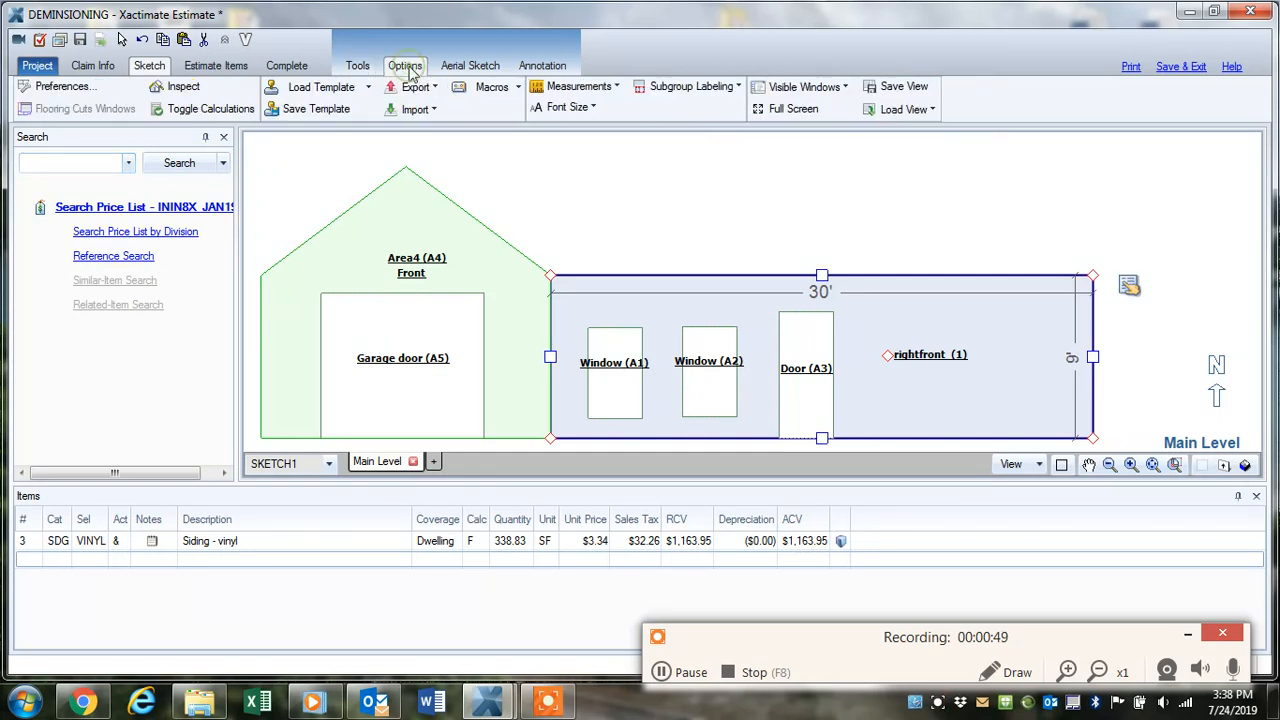
left_click(758, 112)
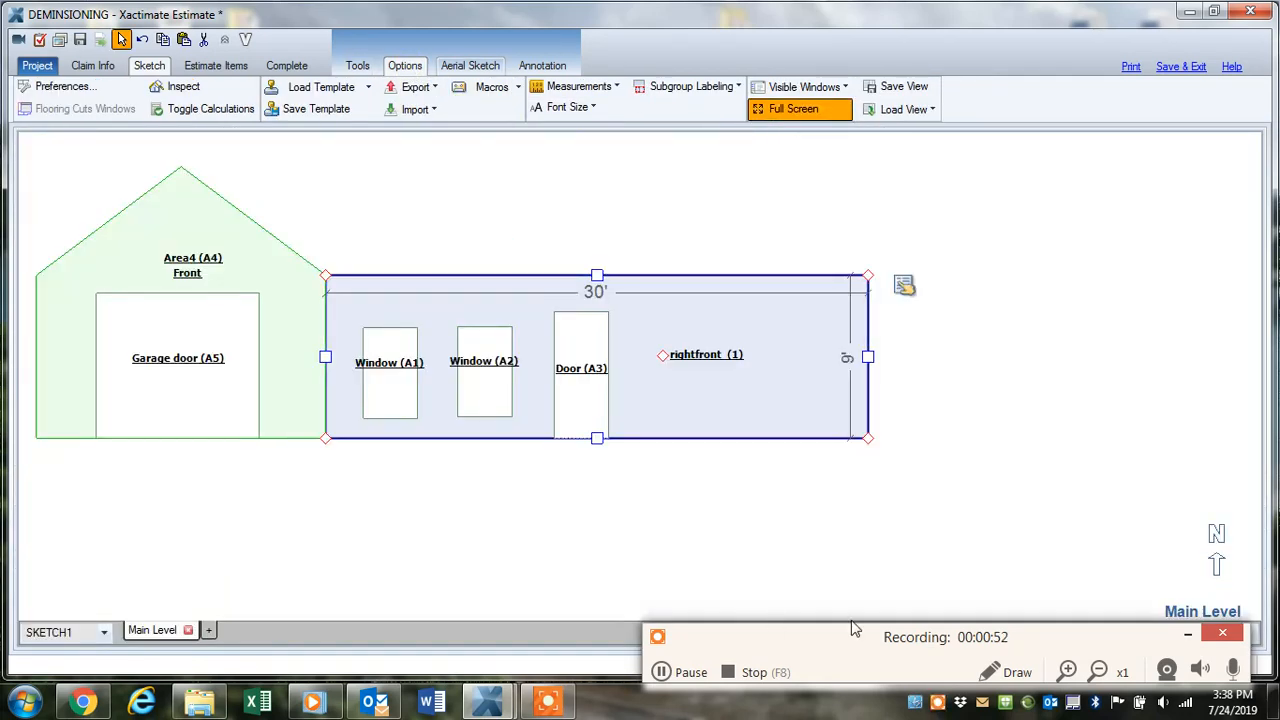
left_click(1188, 637)
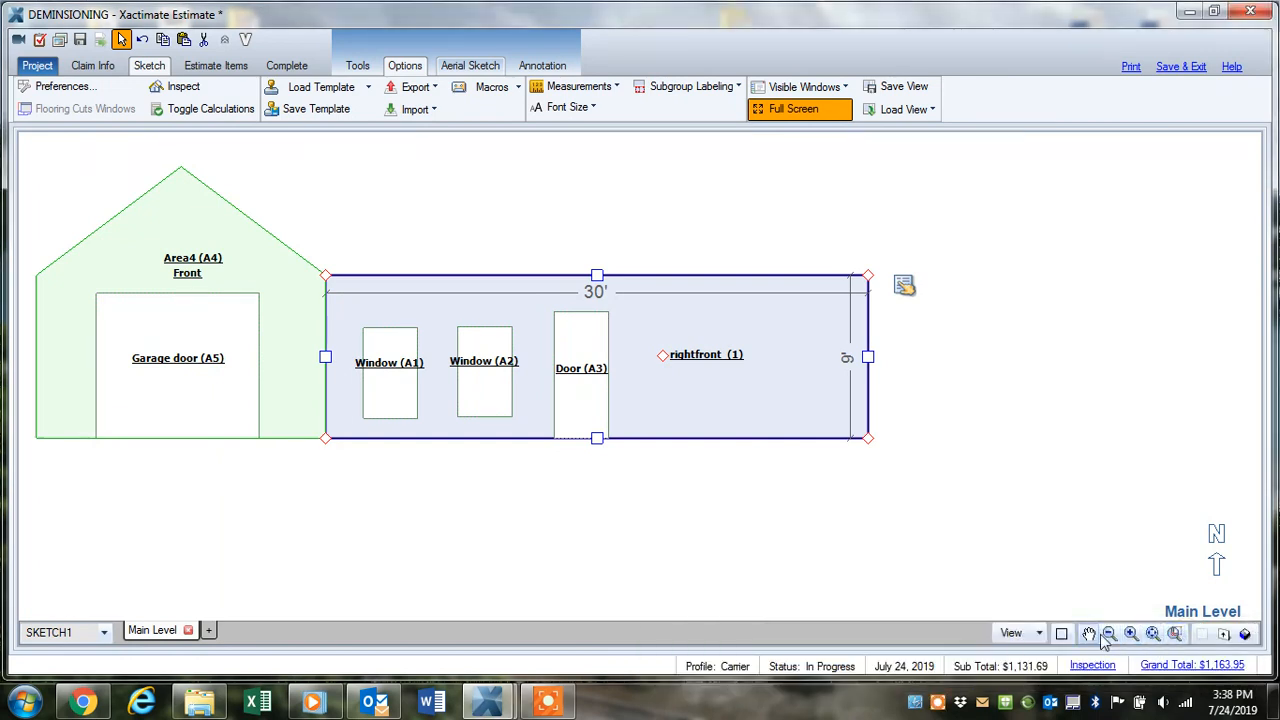
left_click(1156, 637)
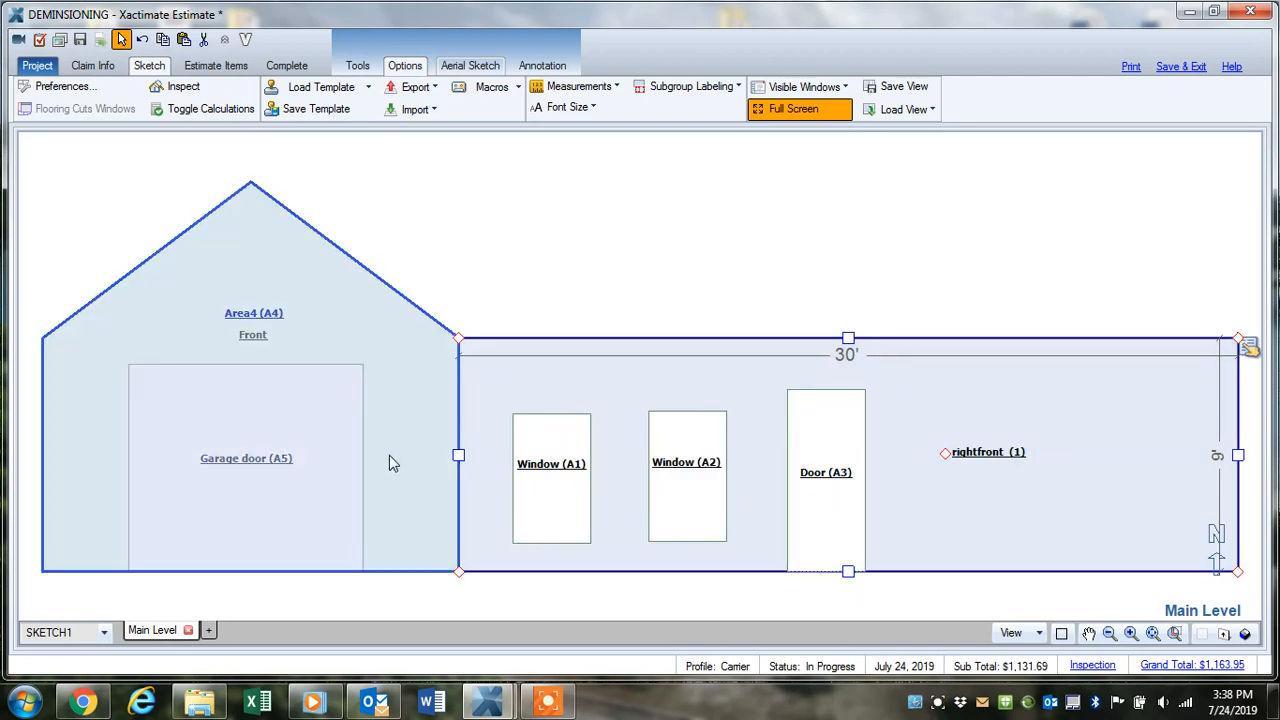
Step: Append a group named Front Elevation after the Main Level group in the estimate items, using the price list default coverage
left_click(228, 70)
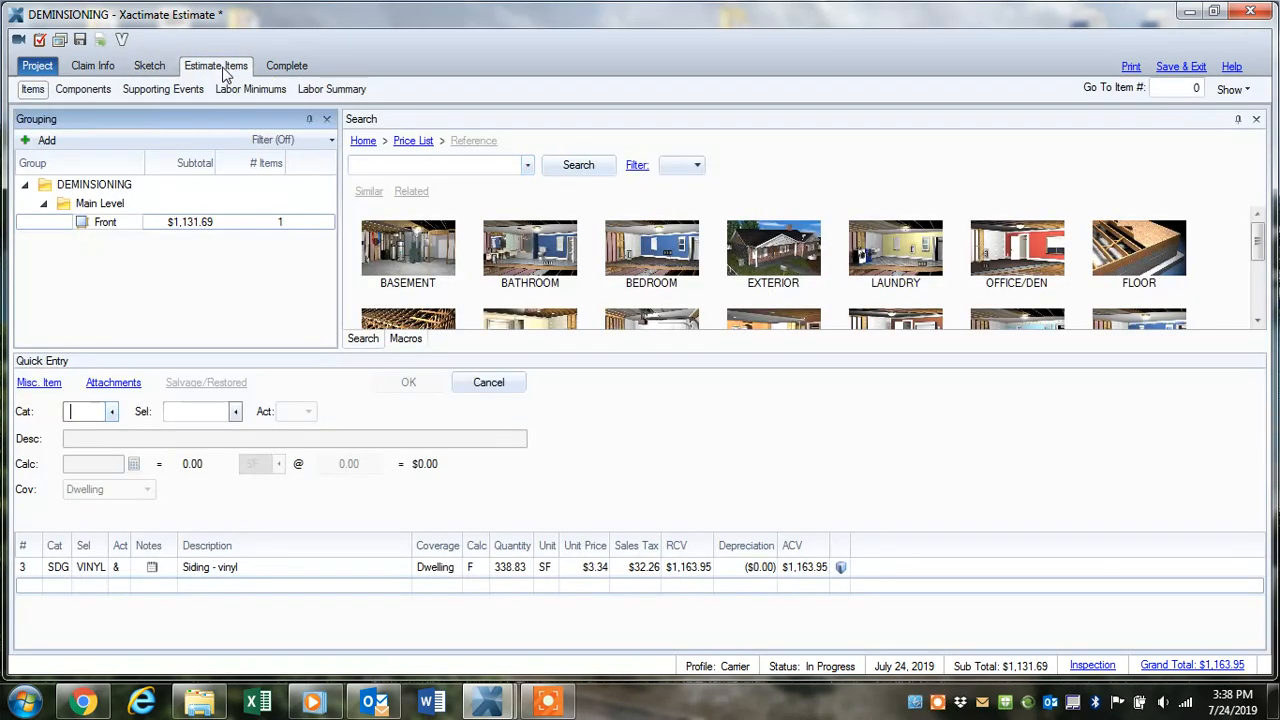
left_click(84, 205)
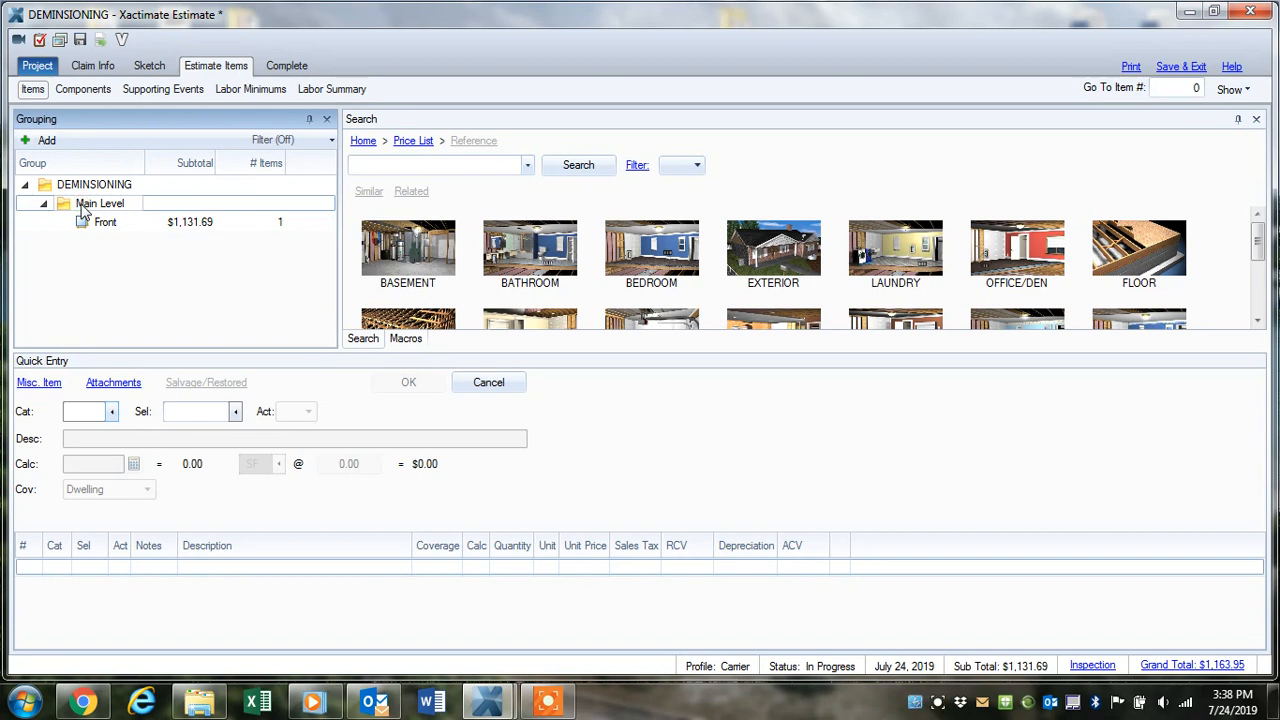
left_click(48, 142)
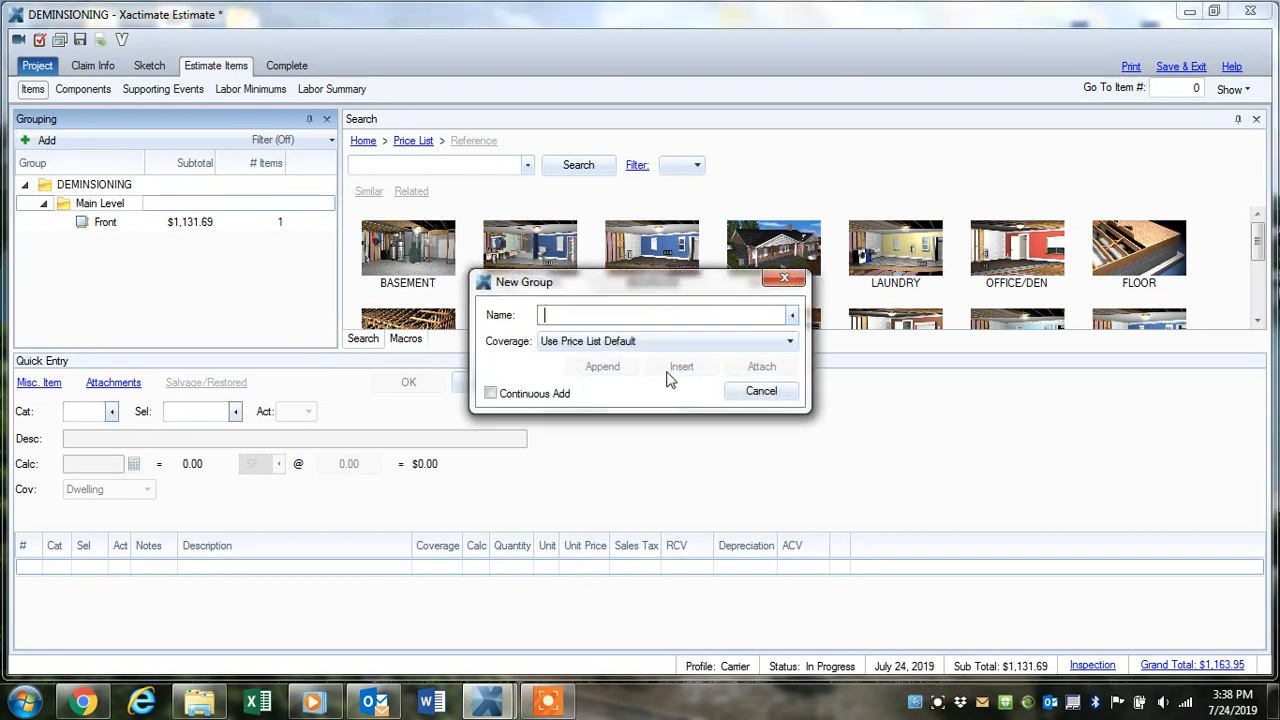
type("Front Elevation")
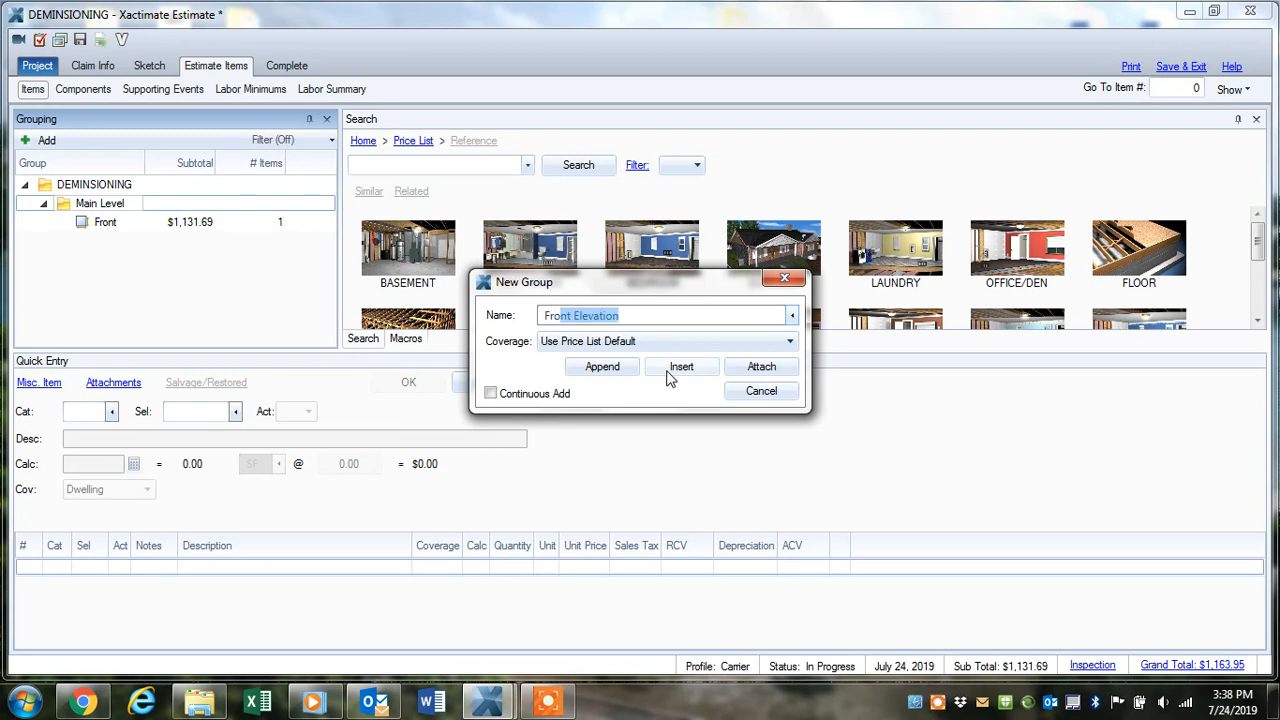
left_click(617, 344)
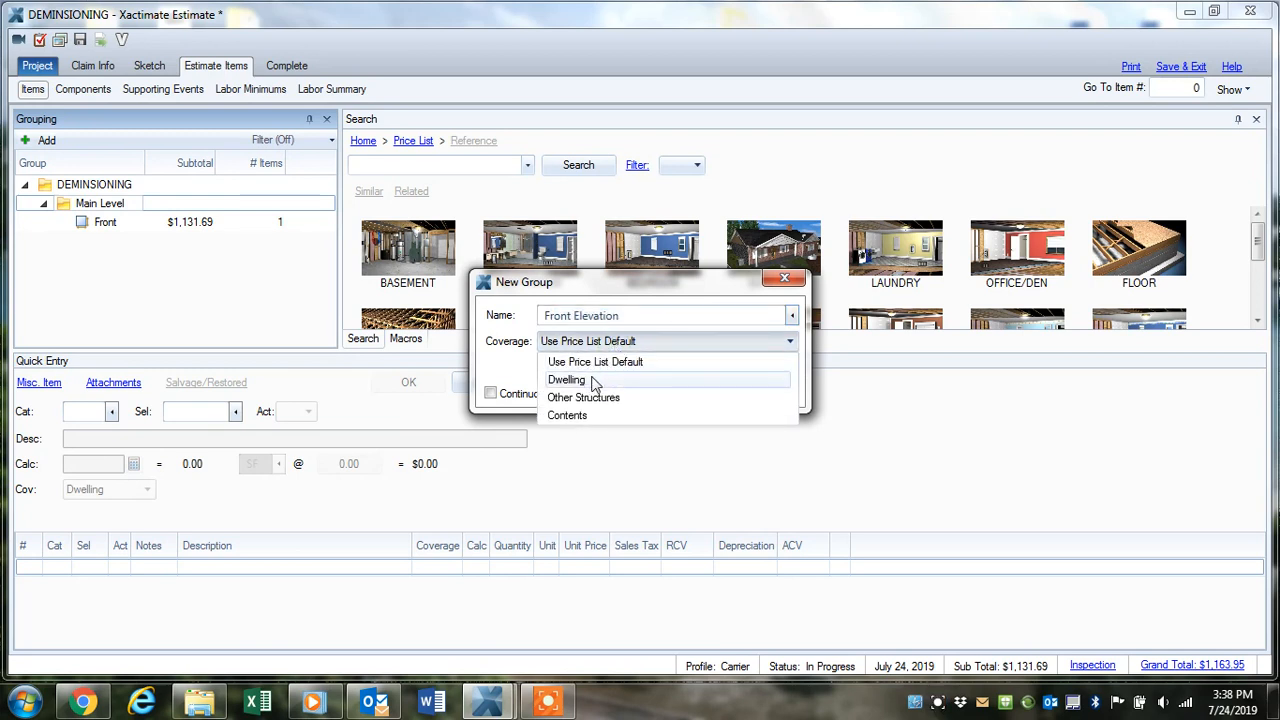
left_click(590, 363)
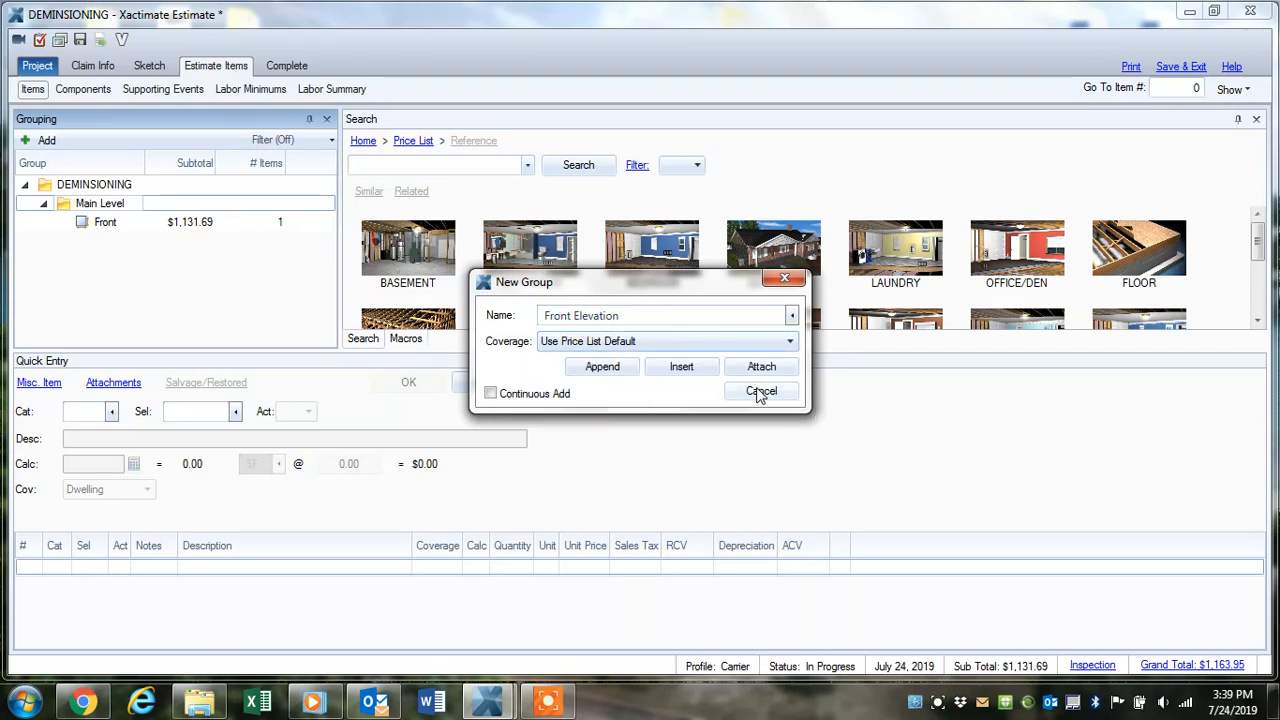
left_click(603, 368)
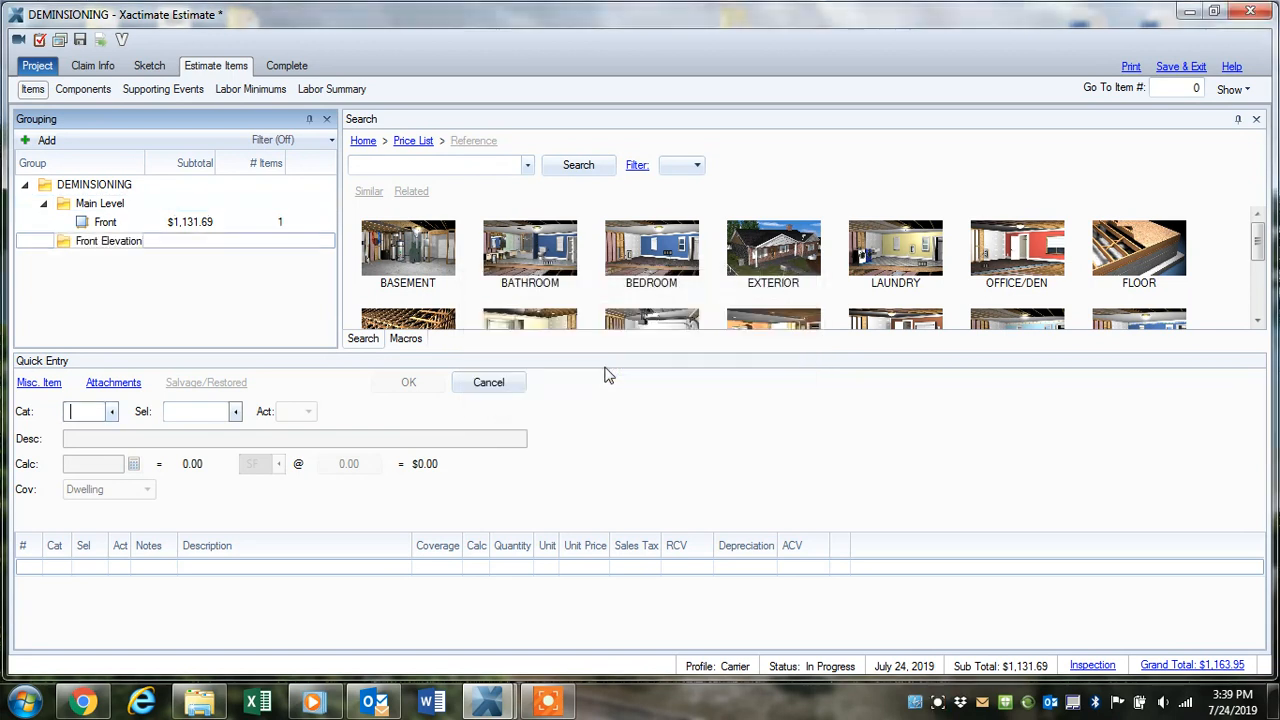
Step: Add a dimensioning entry to the Front Elevation group and set its shape to Elevation
double_click(104, 243)
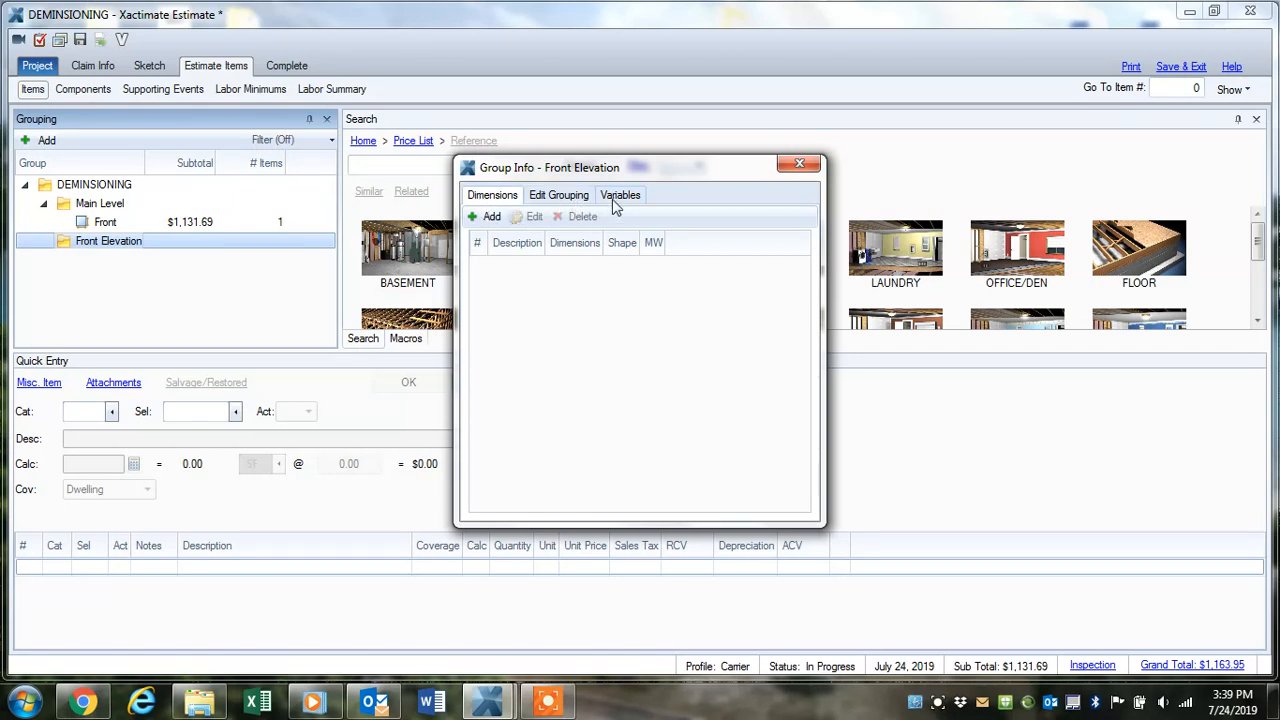
left_click(492, 220)
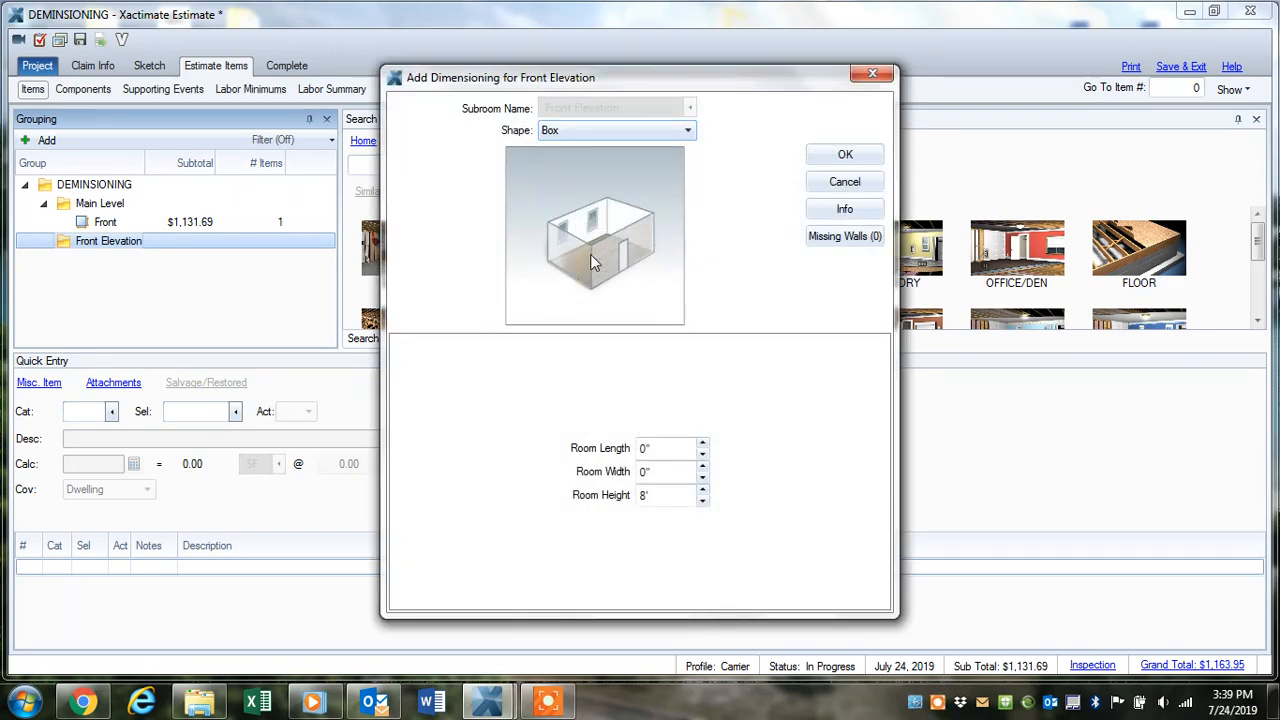
left_click(582, 133)
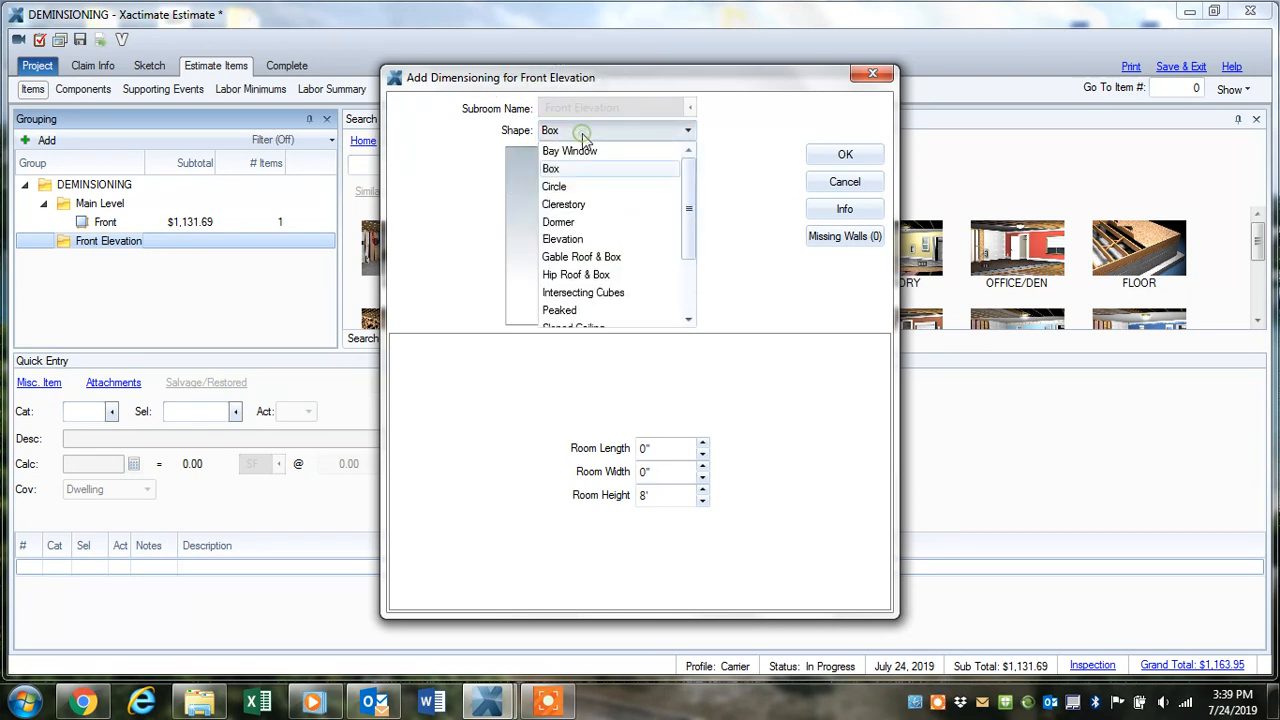
left_click(574, 240)
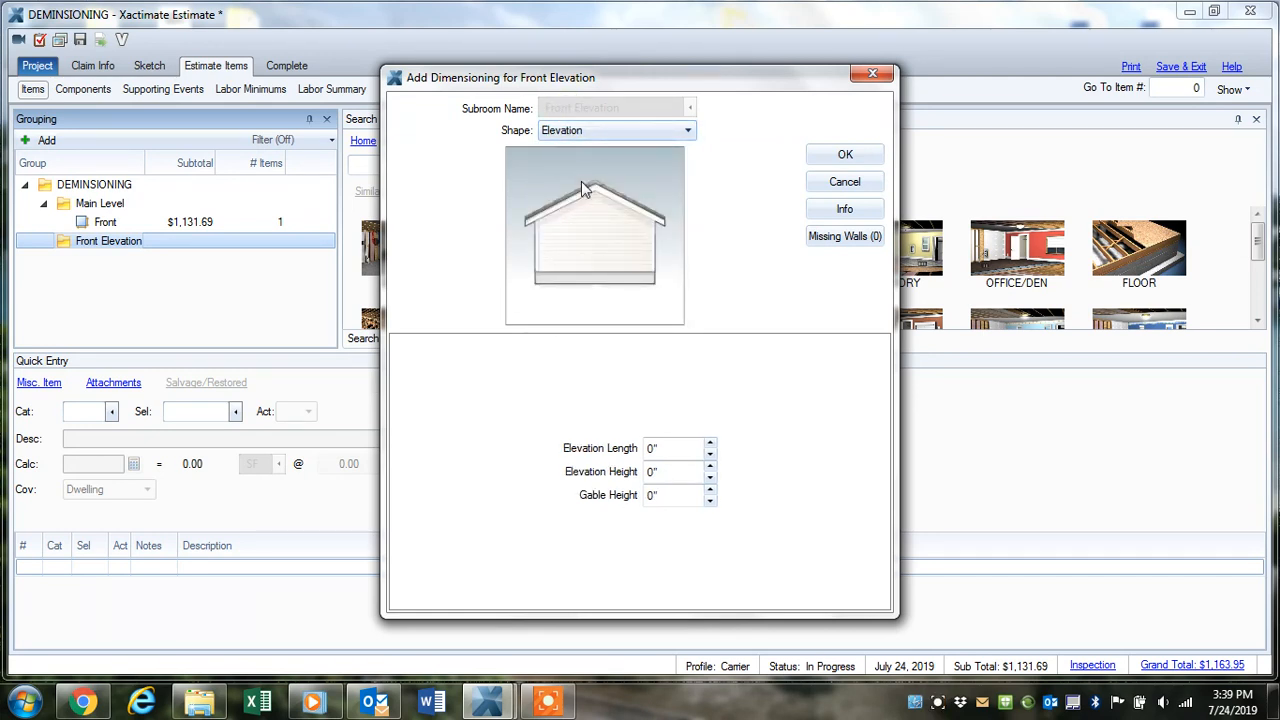
left_click(608, 254)
Step: Set the elevation length to 16', the elevation height to 9' and the gable height to 6'
left_click(652, 448)
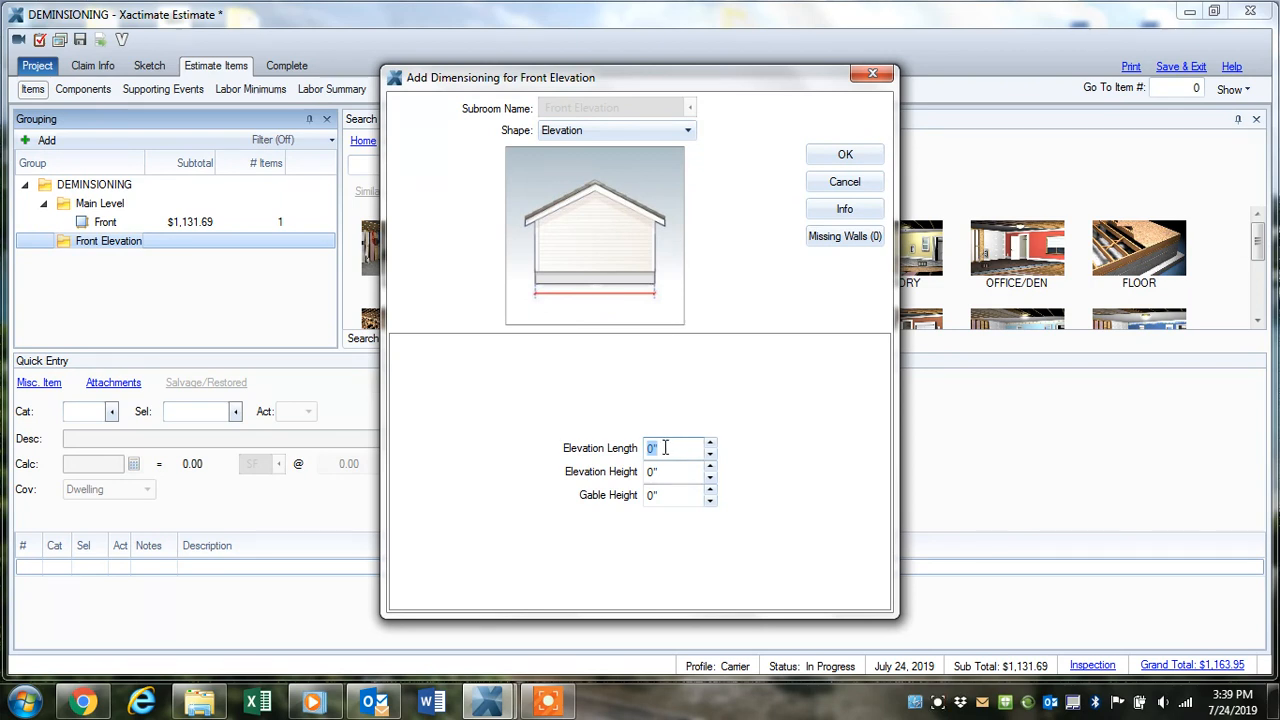
type("16")
left_click(670, 472)
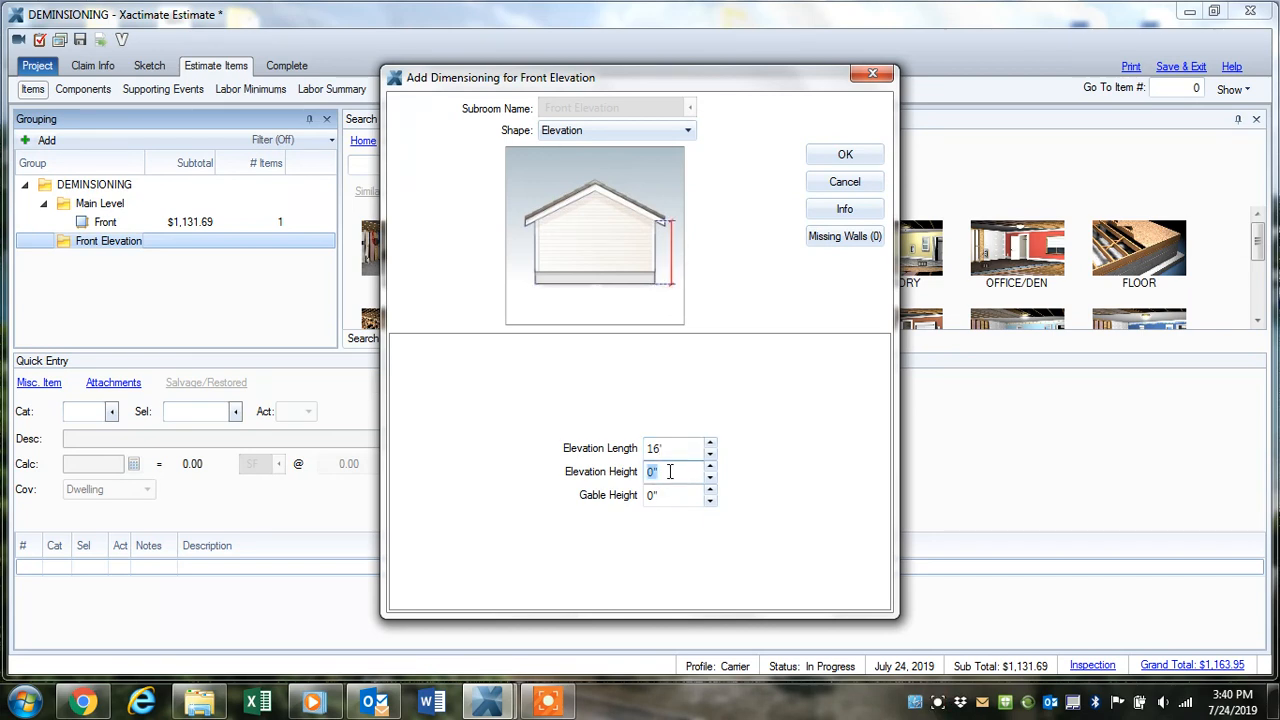
type("9")
left_click(653, 497)
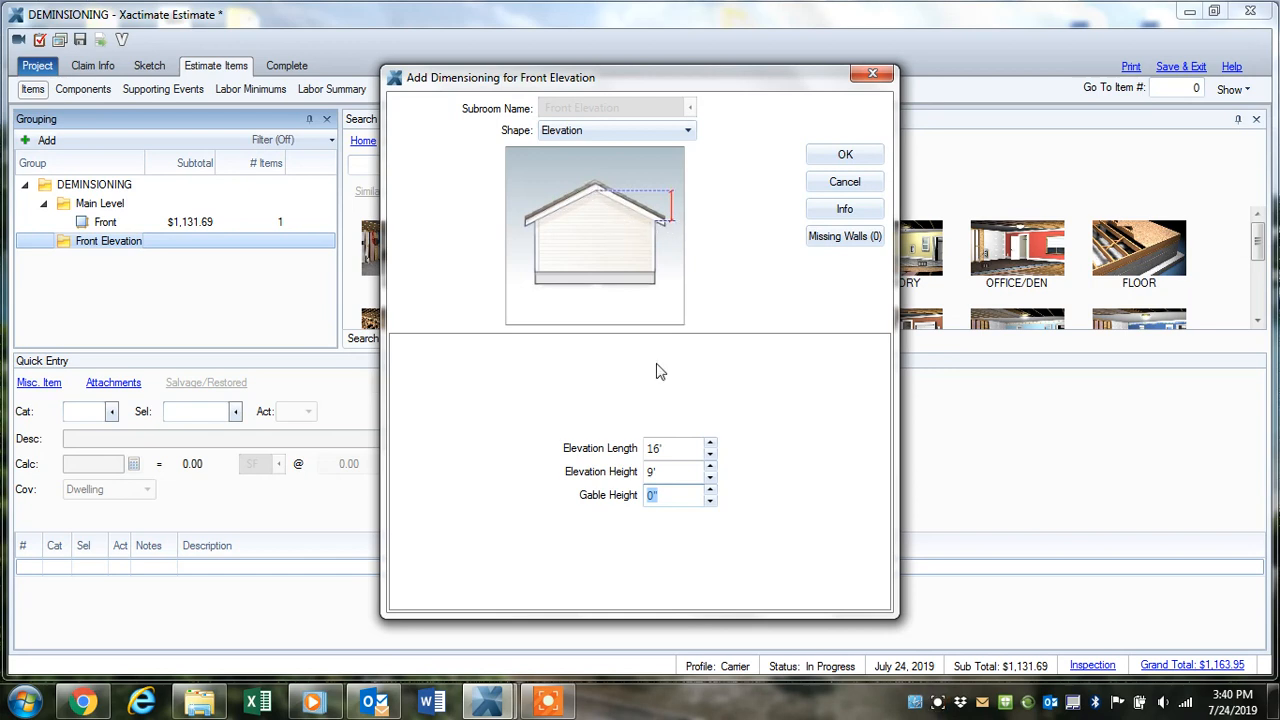
type("6")
left_click(735, 420)
left_click(637, 412)
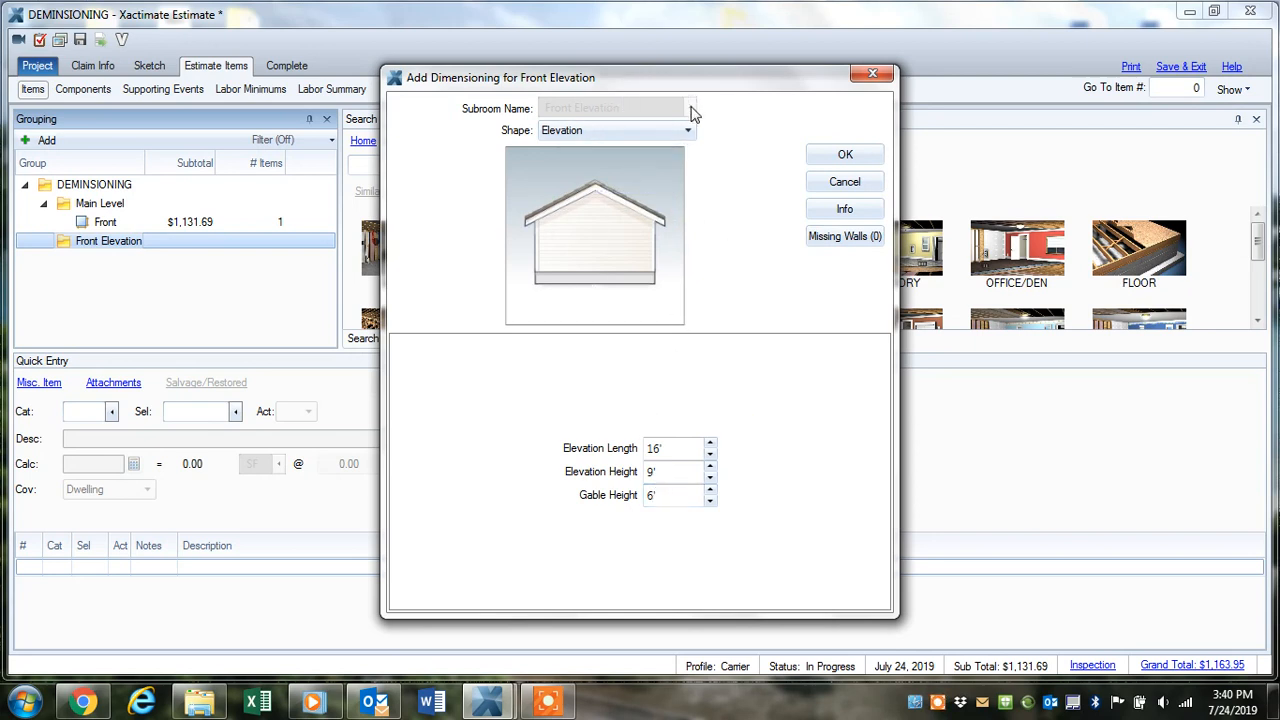
left_click(628, 110)
Step: Add a 9' by 8' missing wall noted as Garage door, opening to the exterior and to floor only, and save the elevation dimensions
left_click(843, 245)
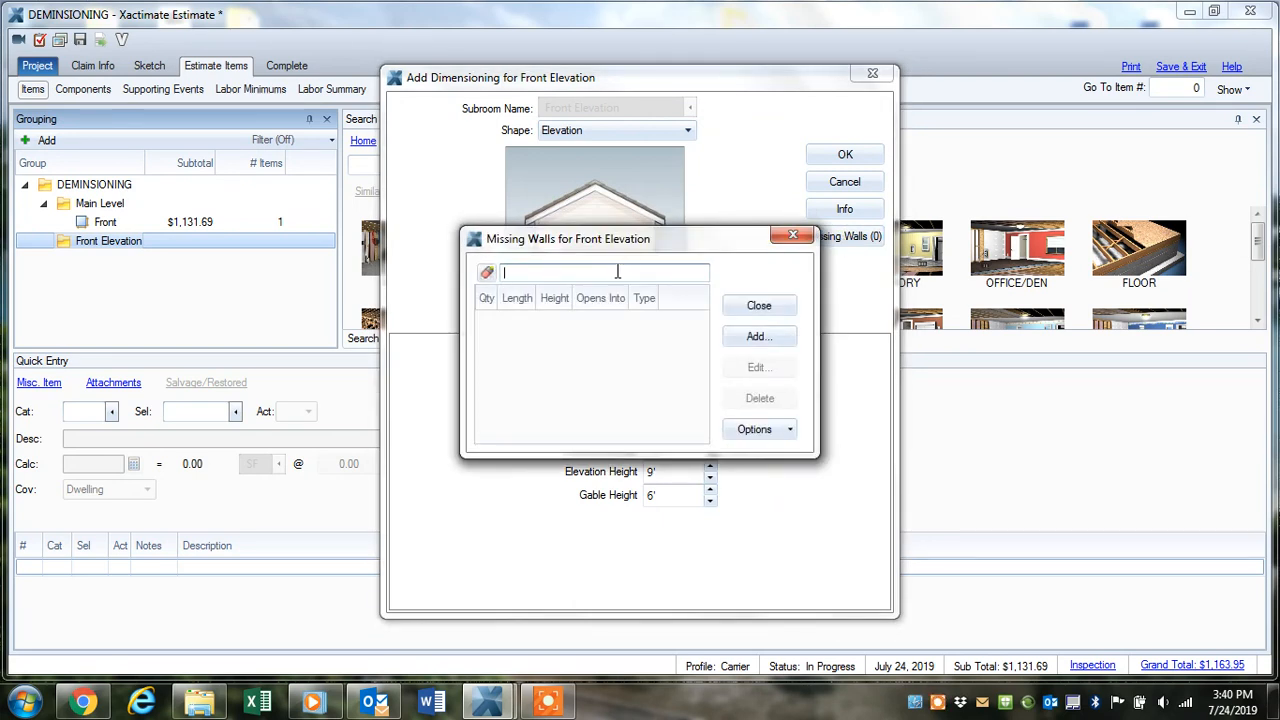
type("Garage door")
left_click(759, 338)
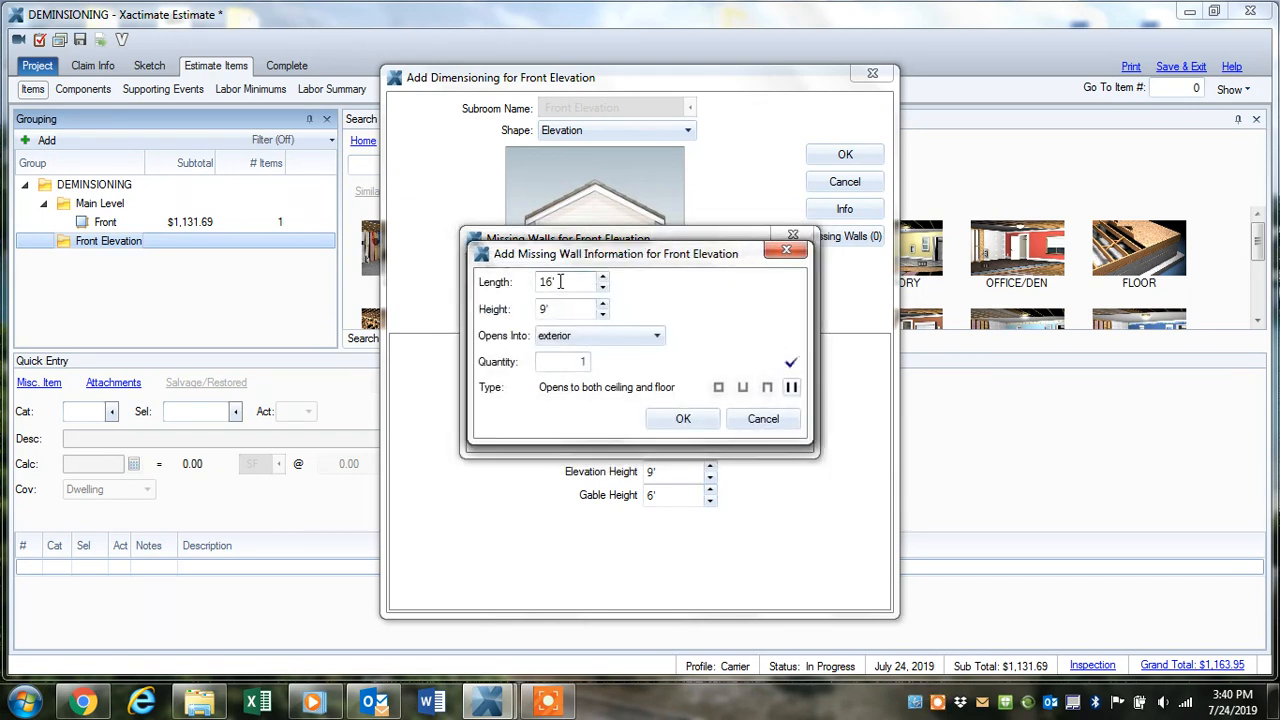
left_click(560, 282)
type("8")
key("Tab")
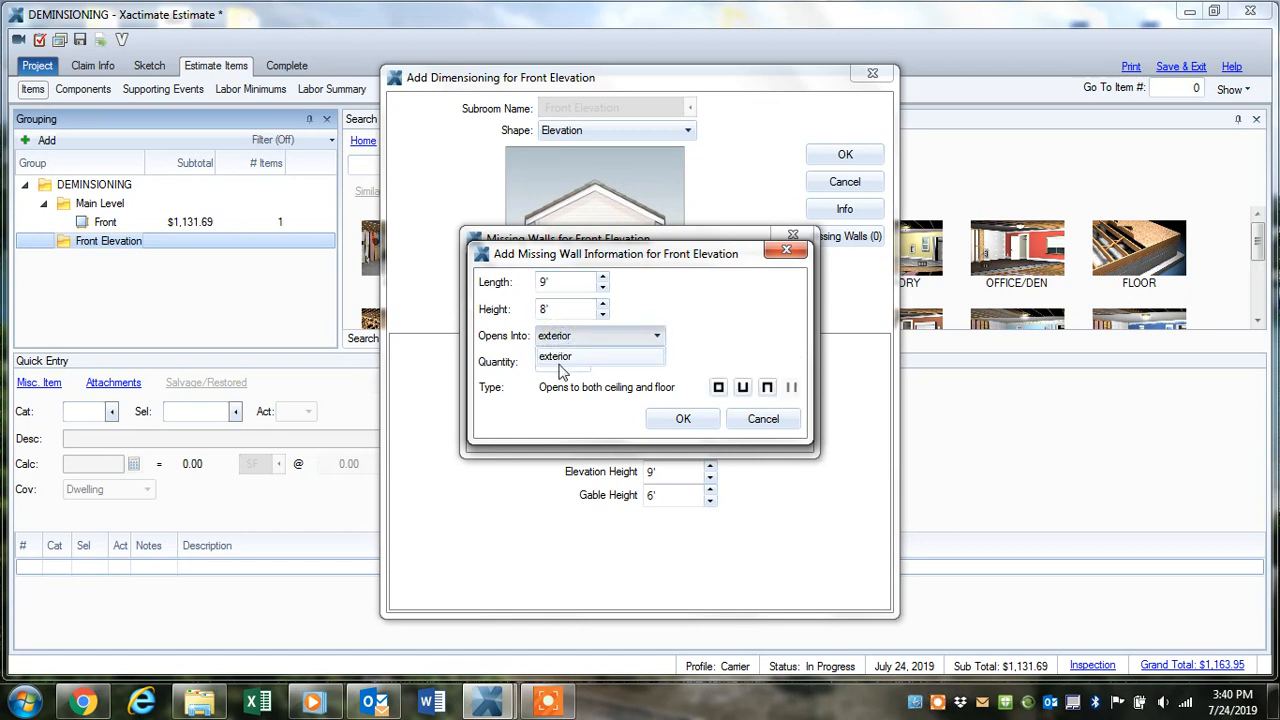
left_click(558, 357)
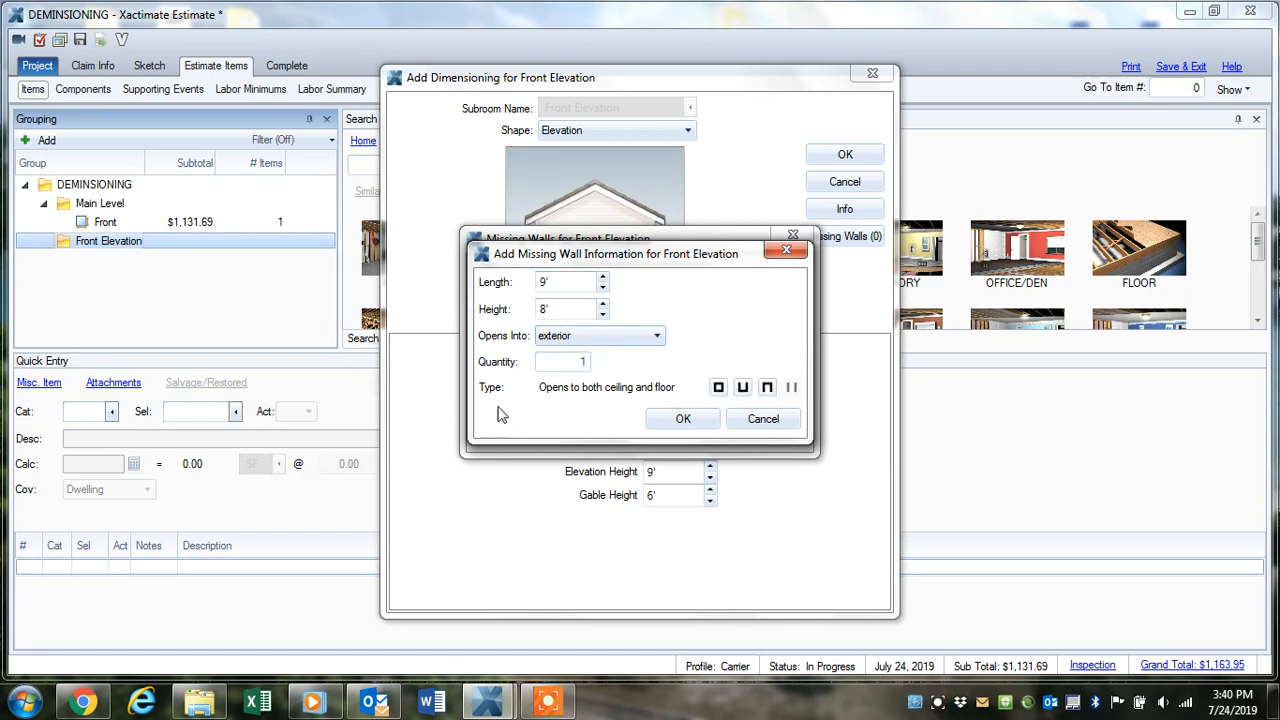
left_click(767, 388)
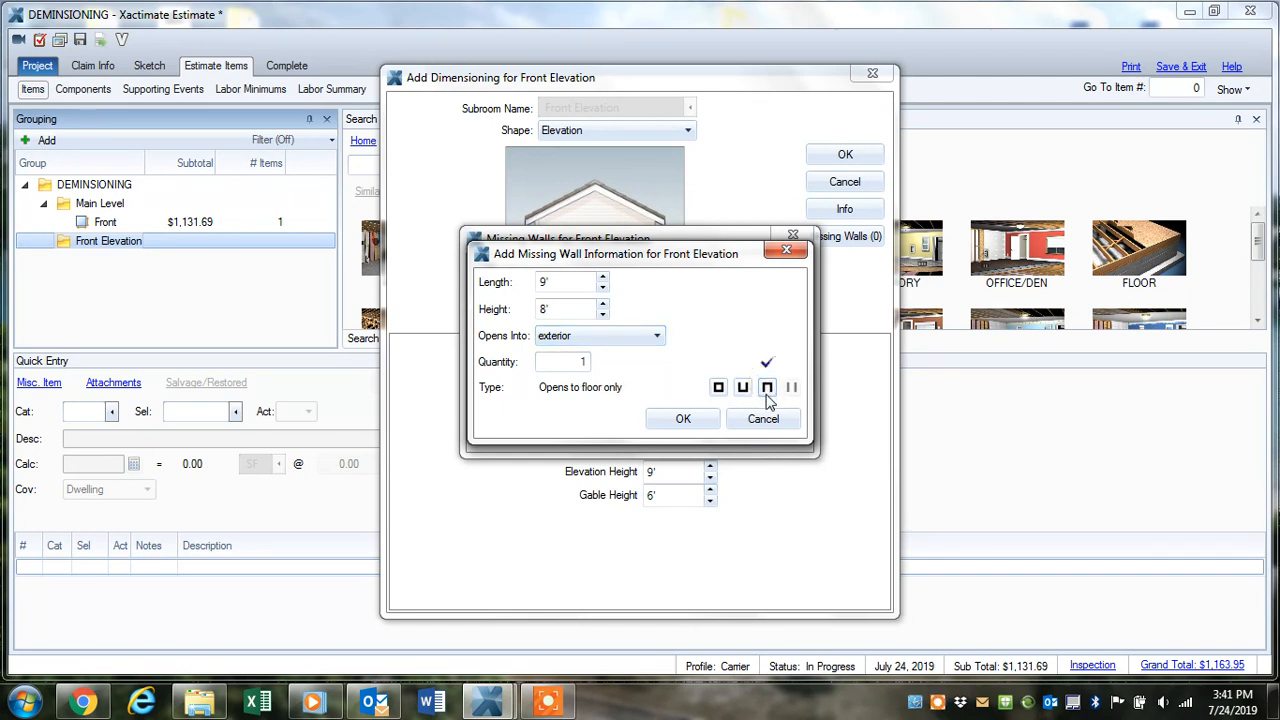
left_click(683, 421)
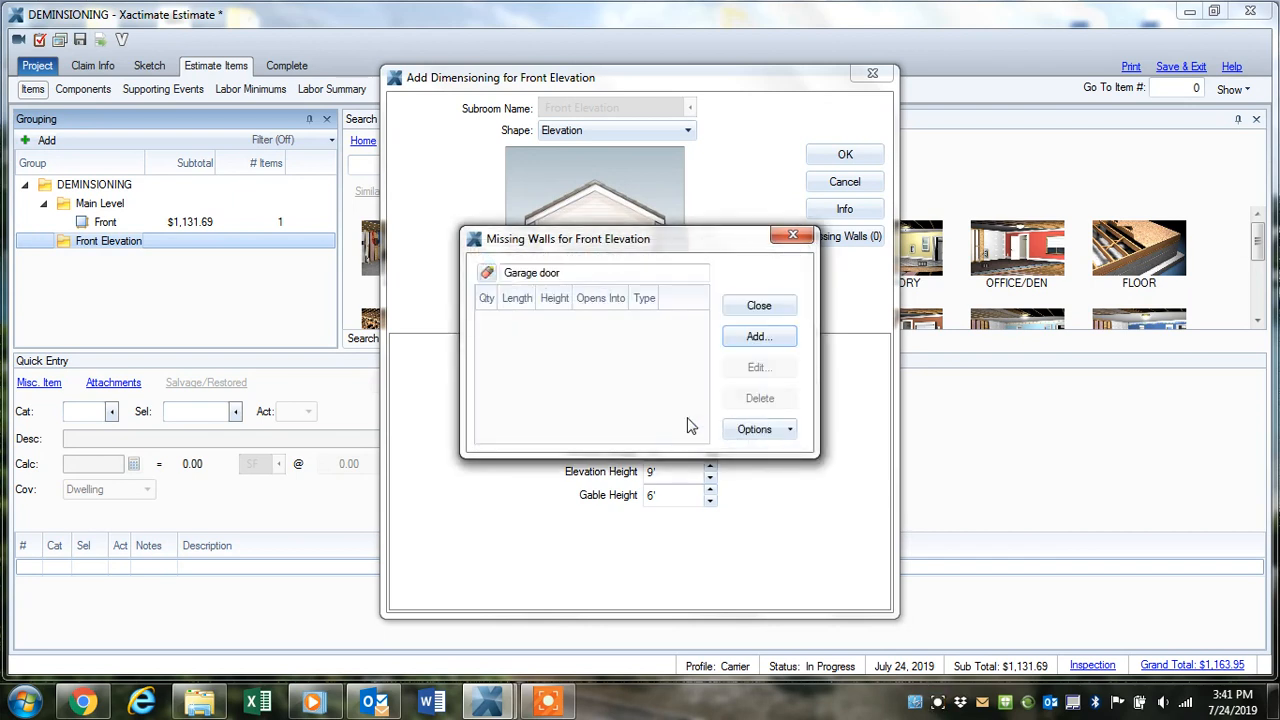
left_click(760, 306)
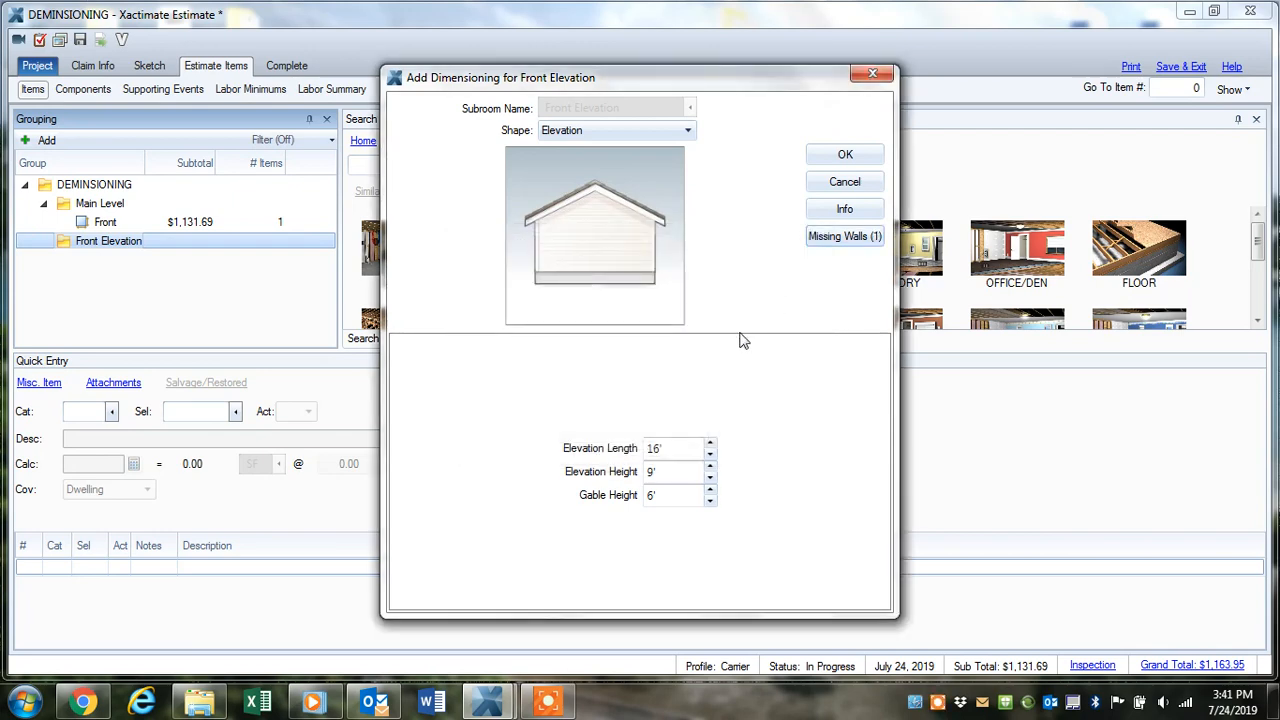
left_click(845, 154)
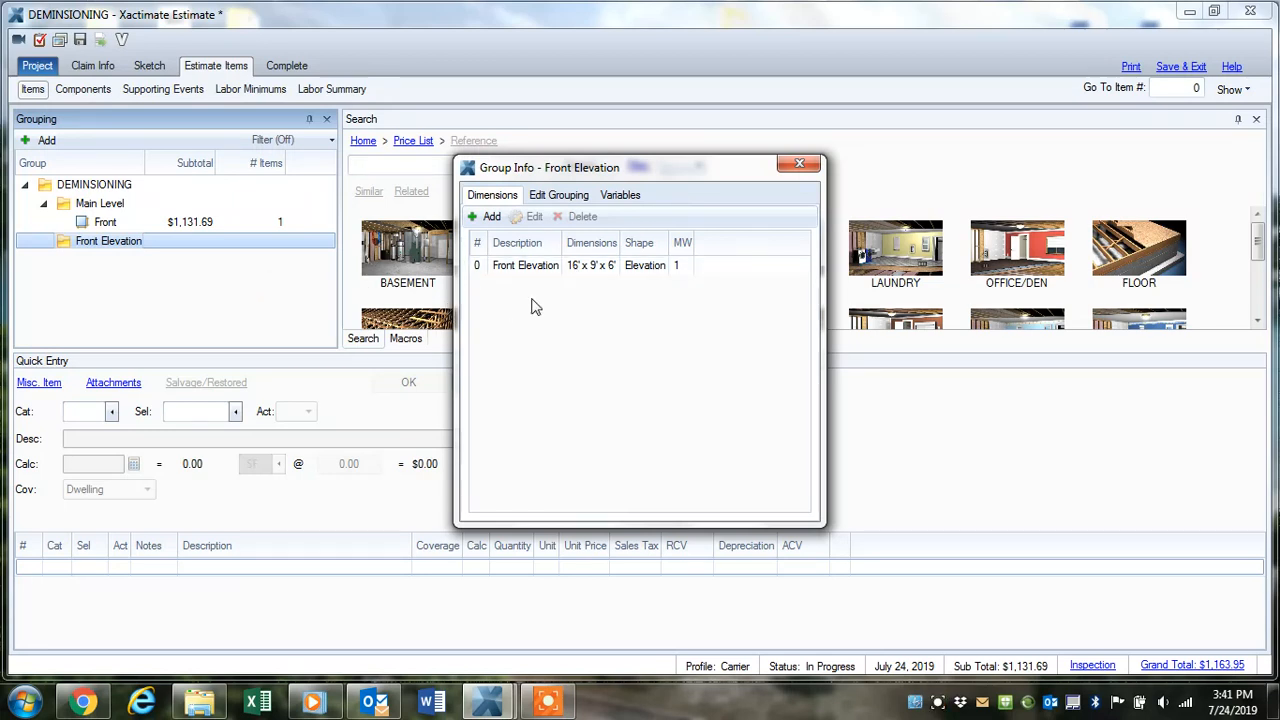
left_click(804, 165)
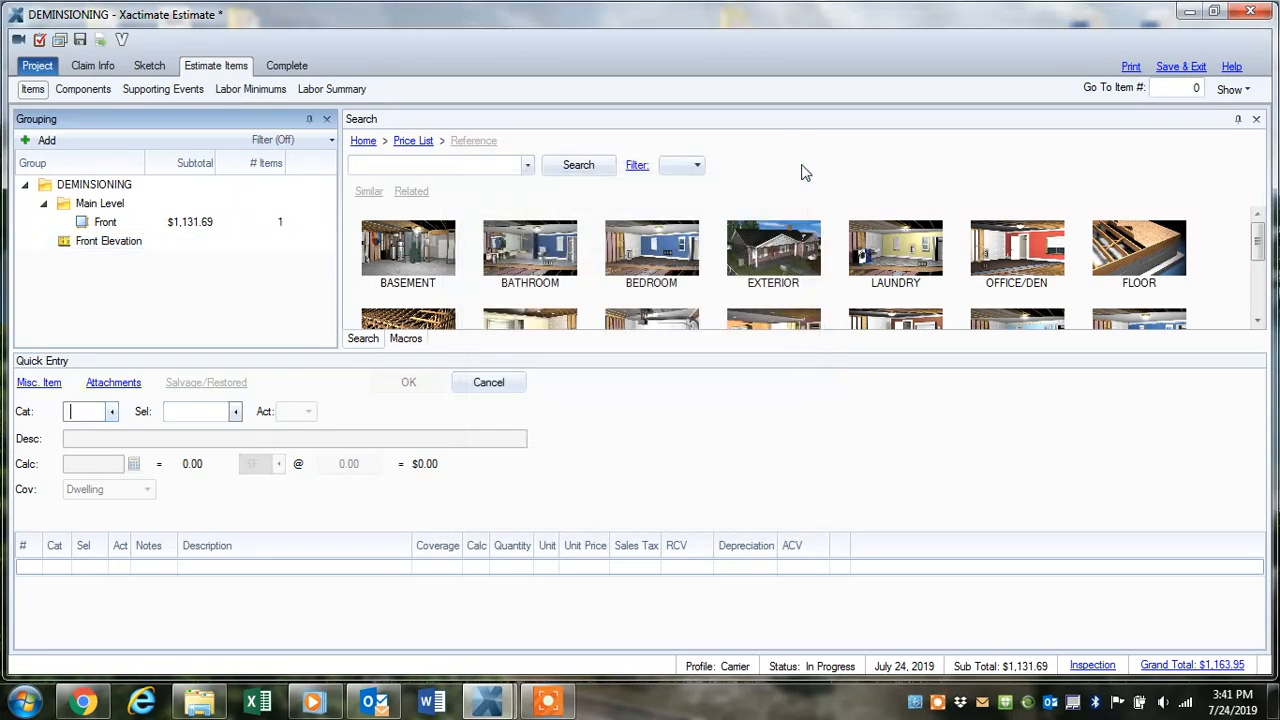
Step: Add a dimensioning entry named right front to the Front Elevation group and set its shape to Elevation
left_click(67, 248)
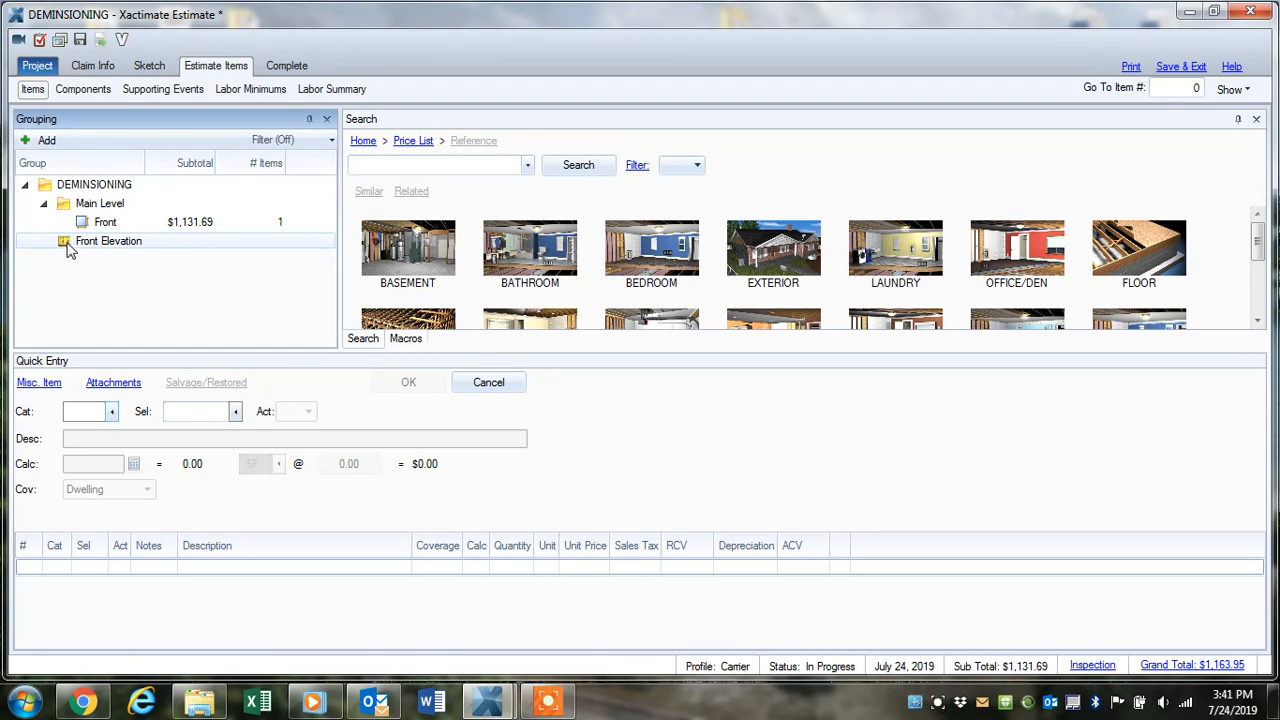
double_click(67, 248)
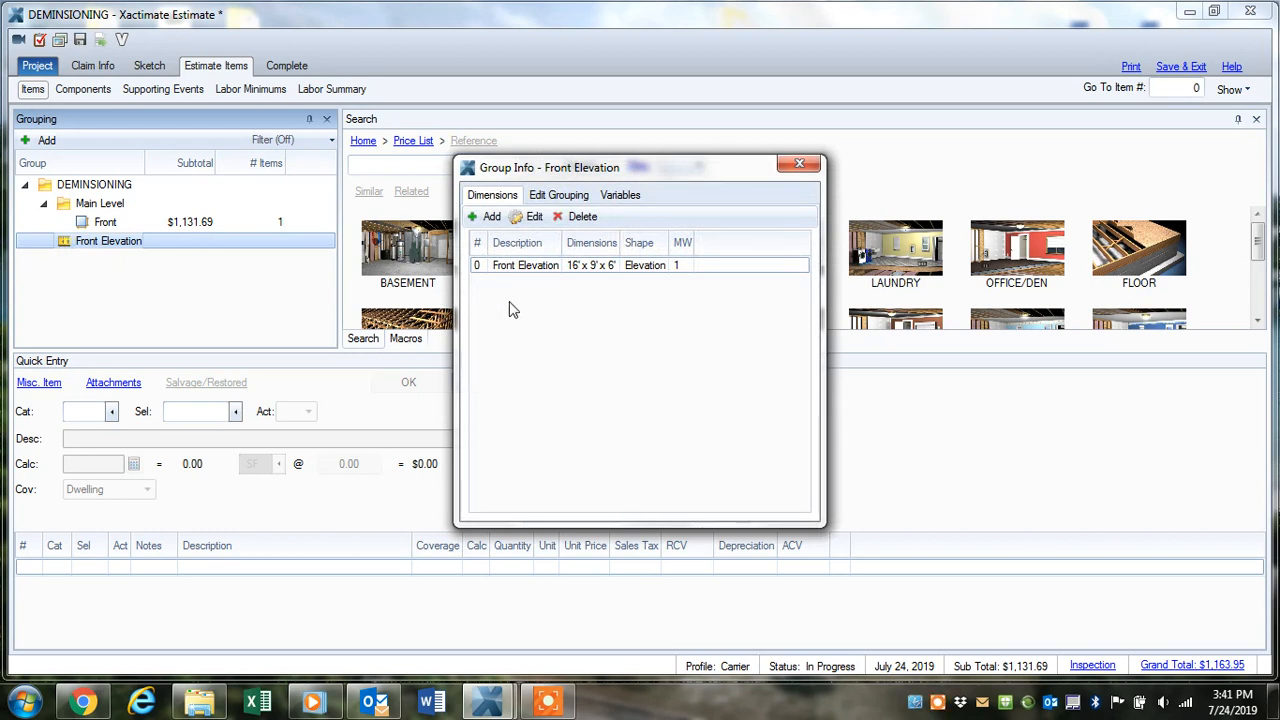
left_click(491, 217)
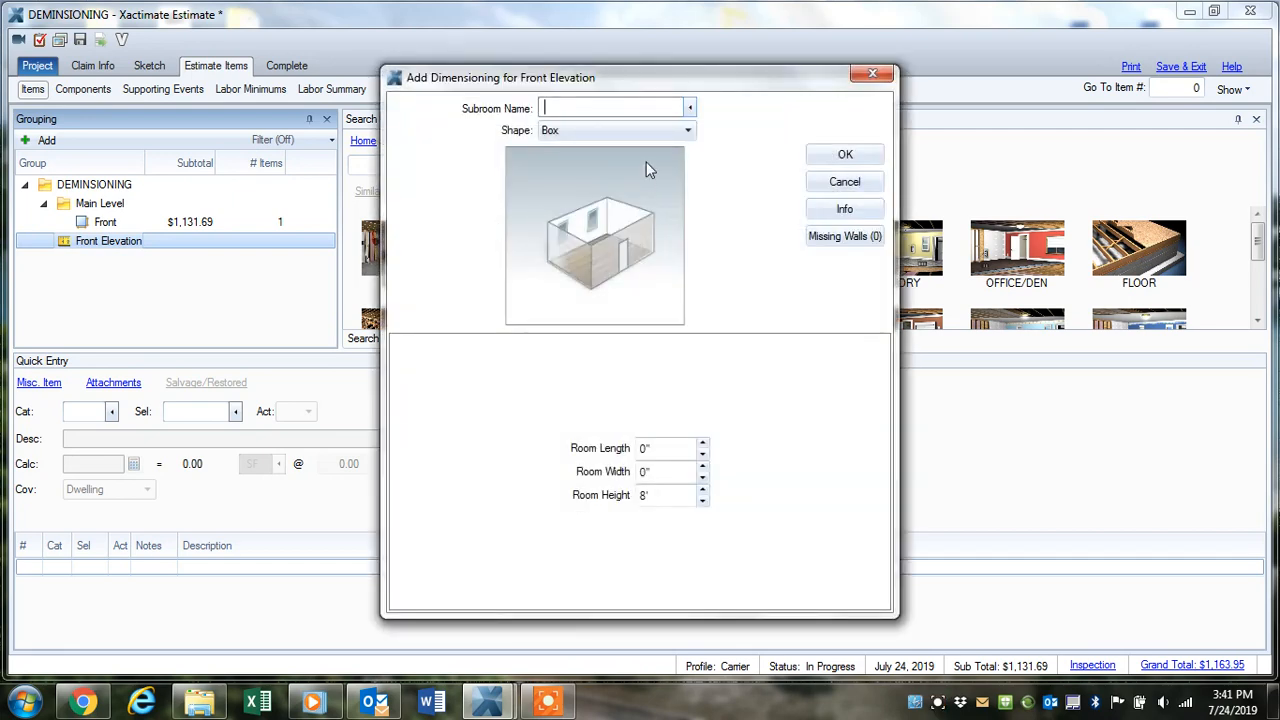
type("right front")
left_click(617, 131)
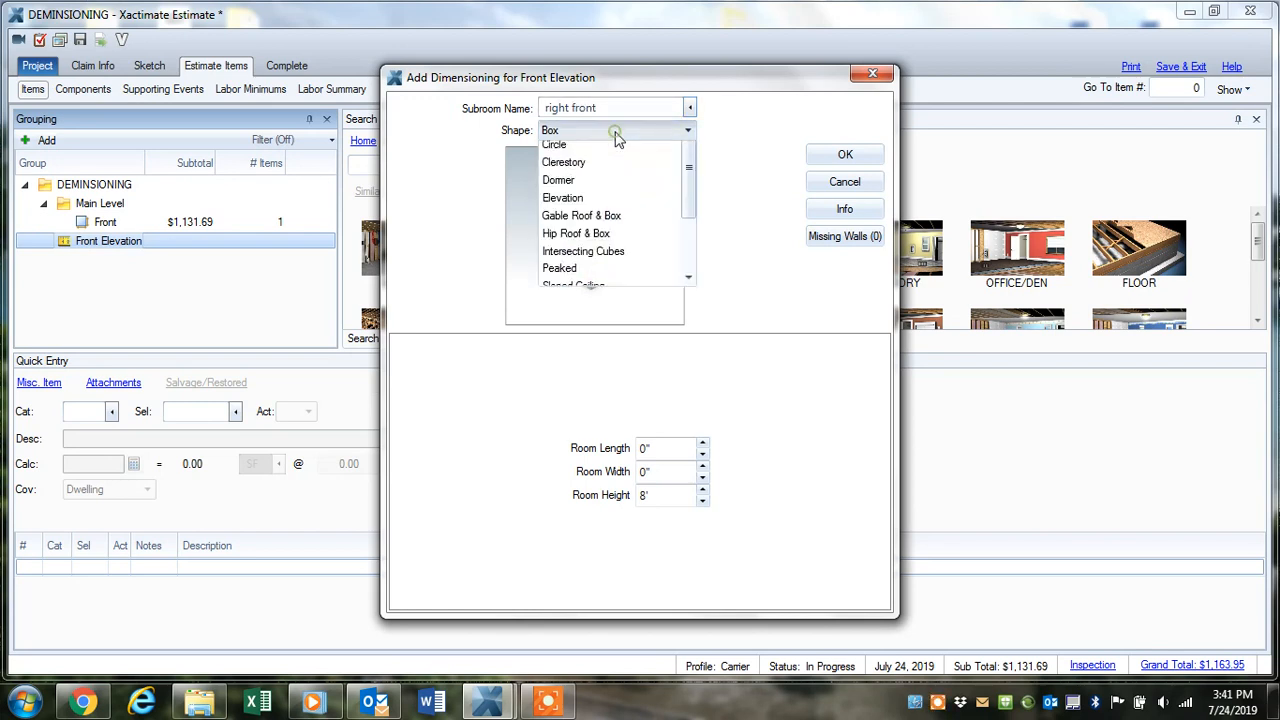
scroll(600, 200, "up", 1)
left_click(566, 240)
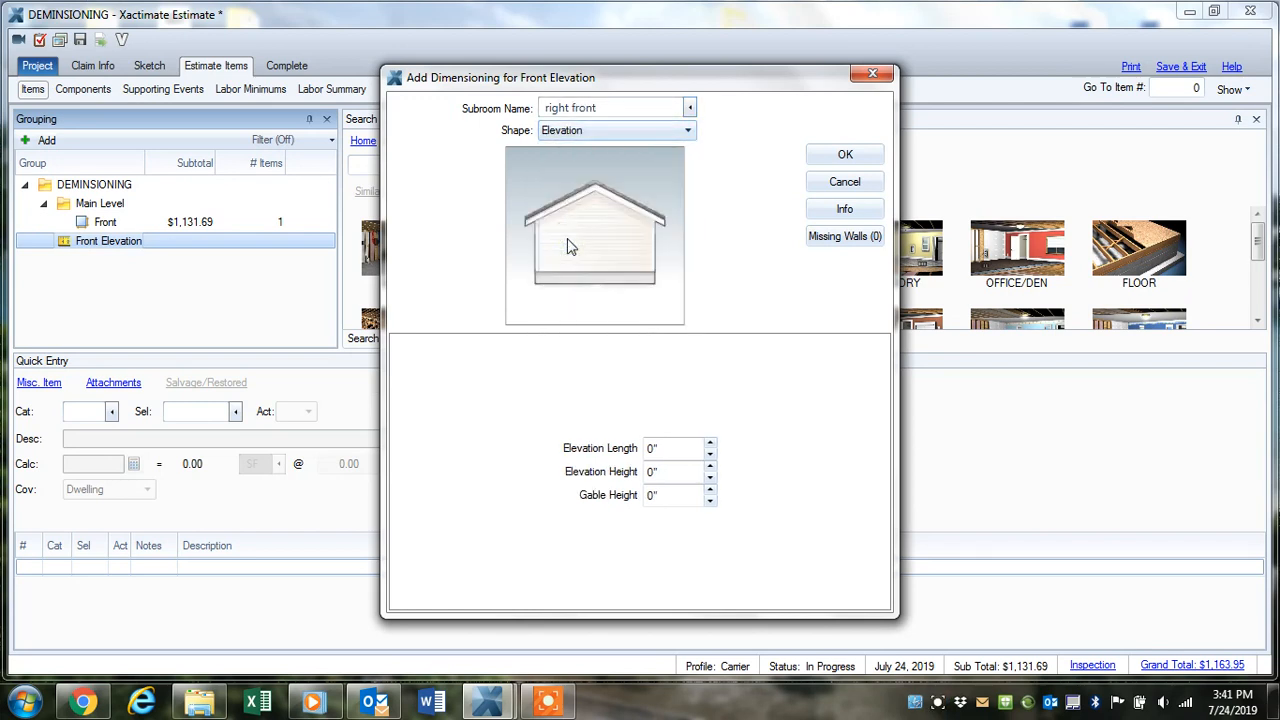
Step: Set the right front elevation's length to 30' and its height to 9', leaving out a gable
left_click(680, 449)
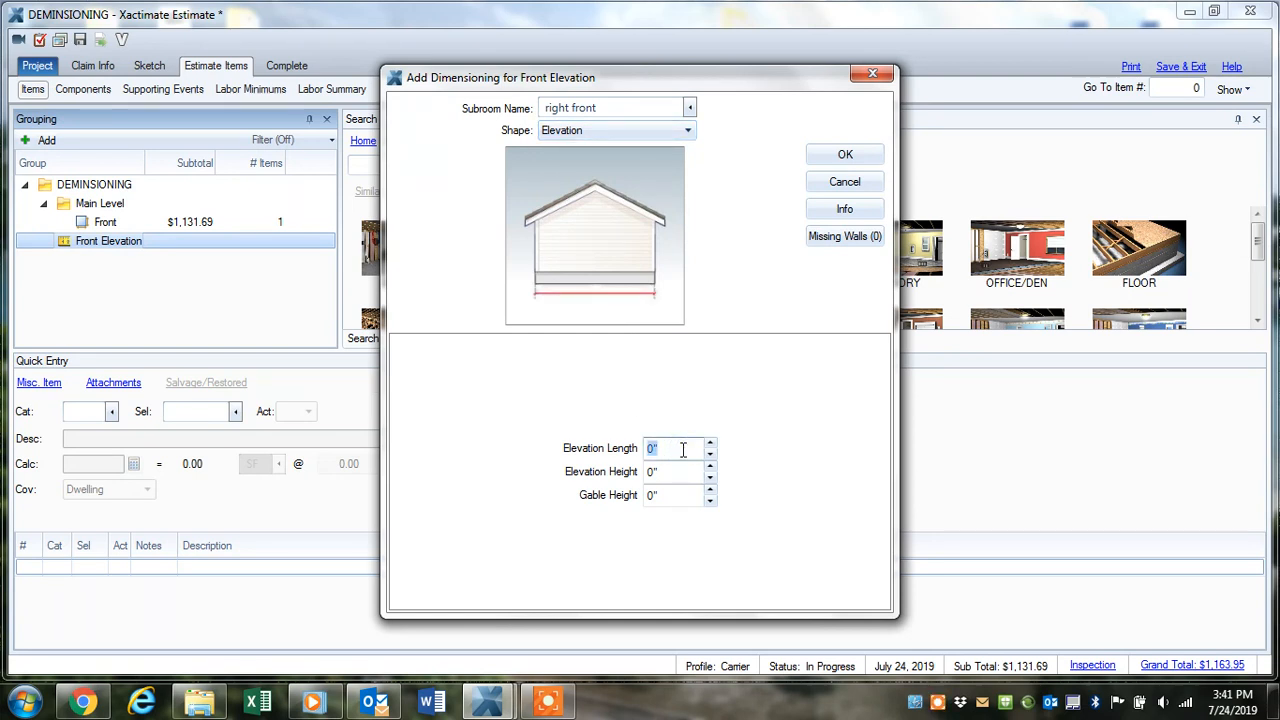
type("3")
key("Tab")
type("9")
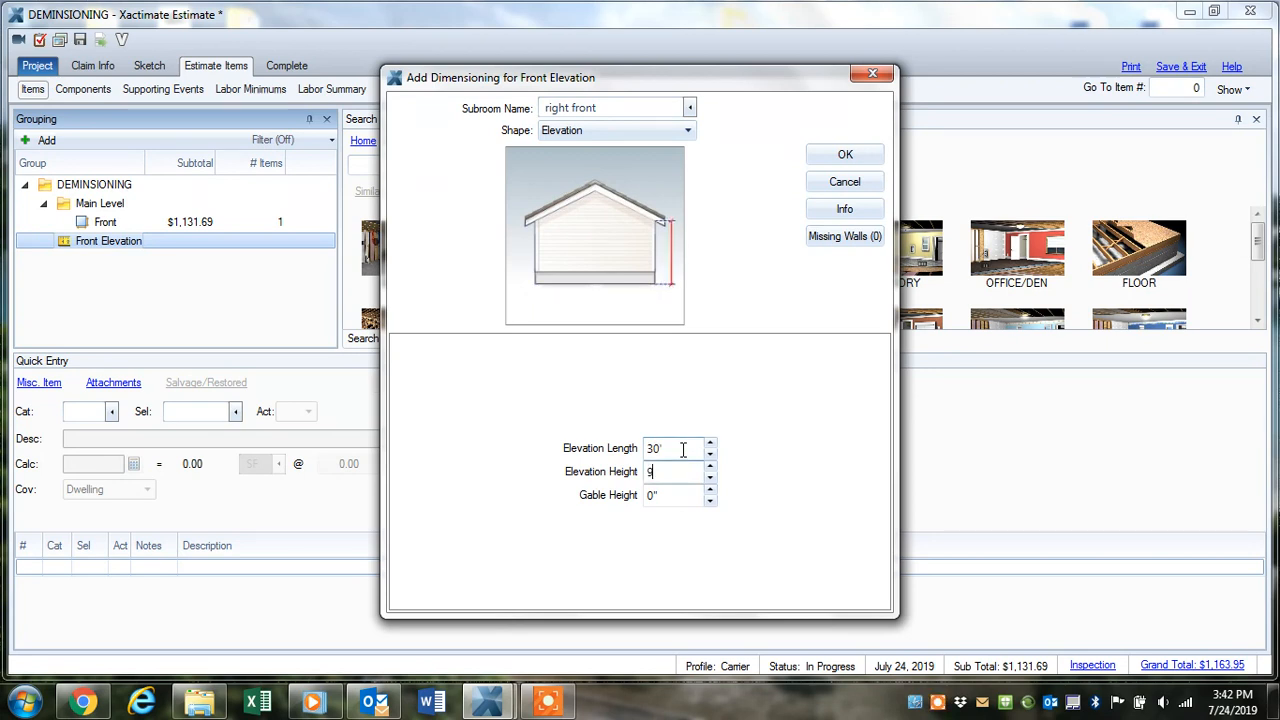
key("Tab")
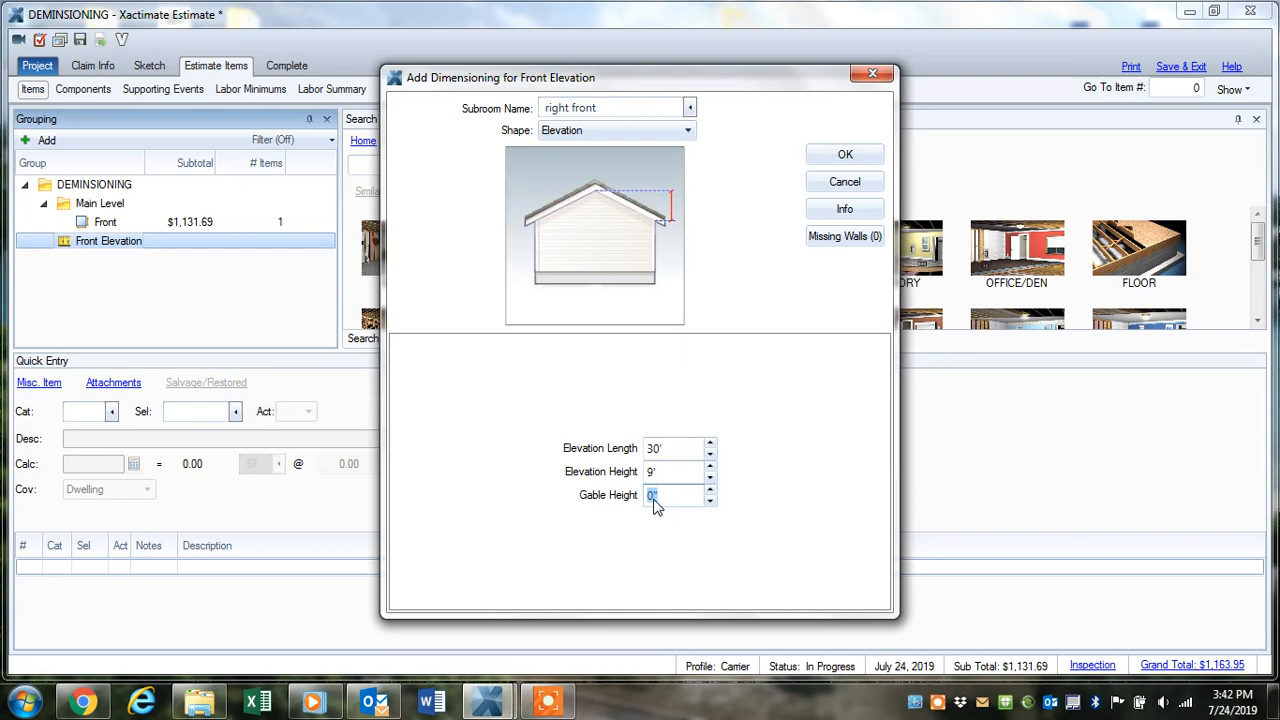
Step: Start a missing wall noted as windows for the right front elevation, with length 3' and height 5'
left_click(850, 238)
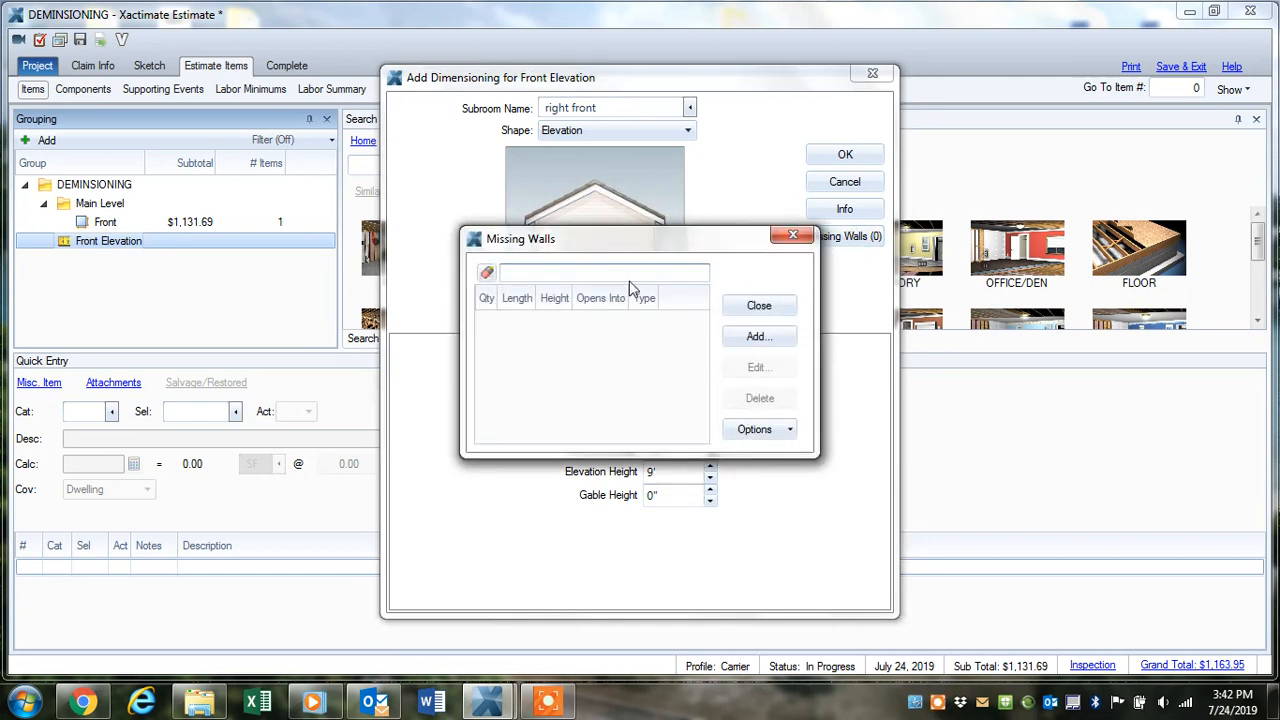
left_click(626, 277)
type("windows")
left_click(757, 336)
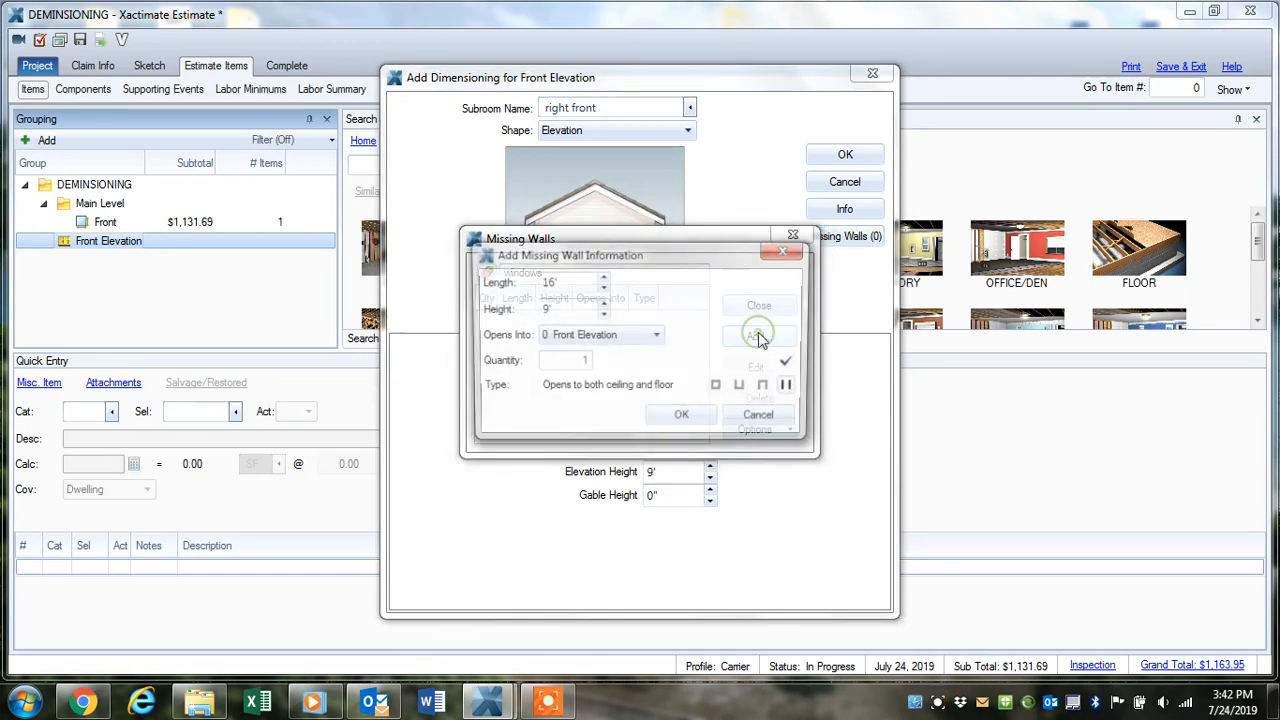
double_click(568, 283)
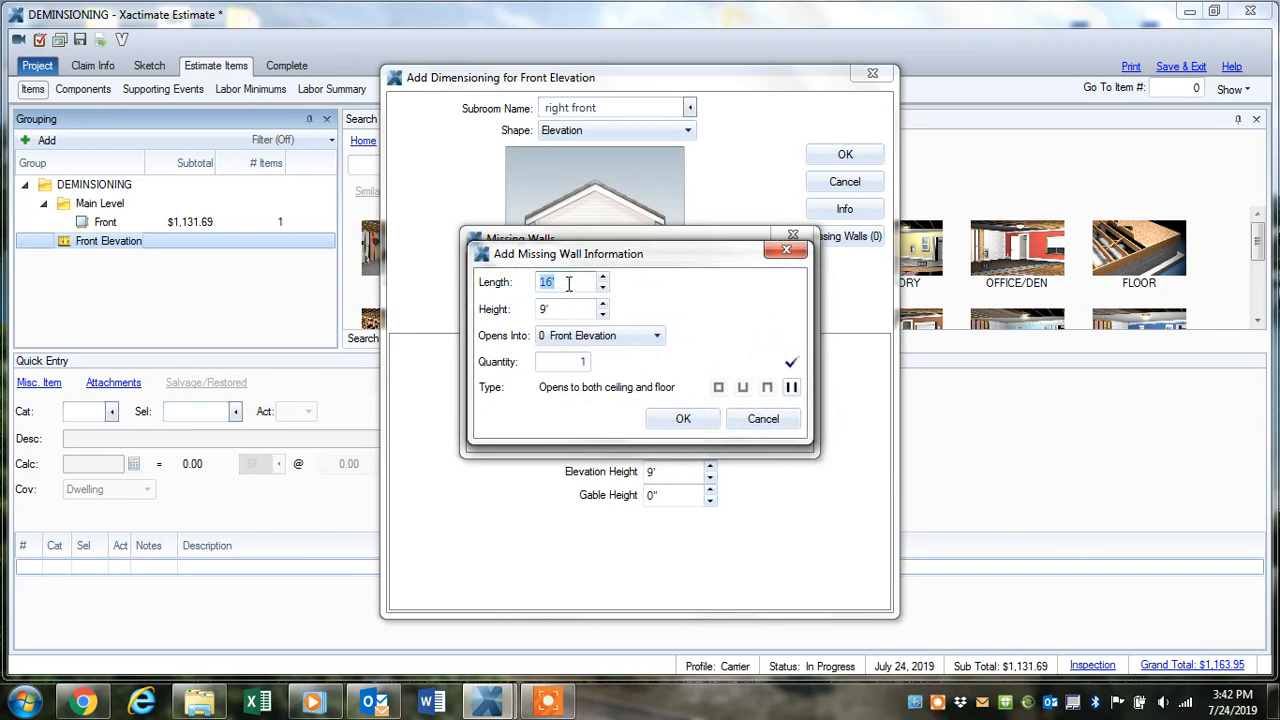
type("3")
key("Tab")
key("Tab")
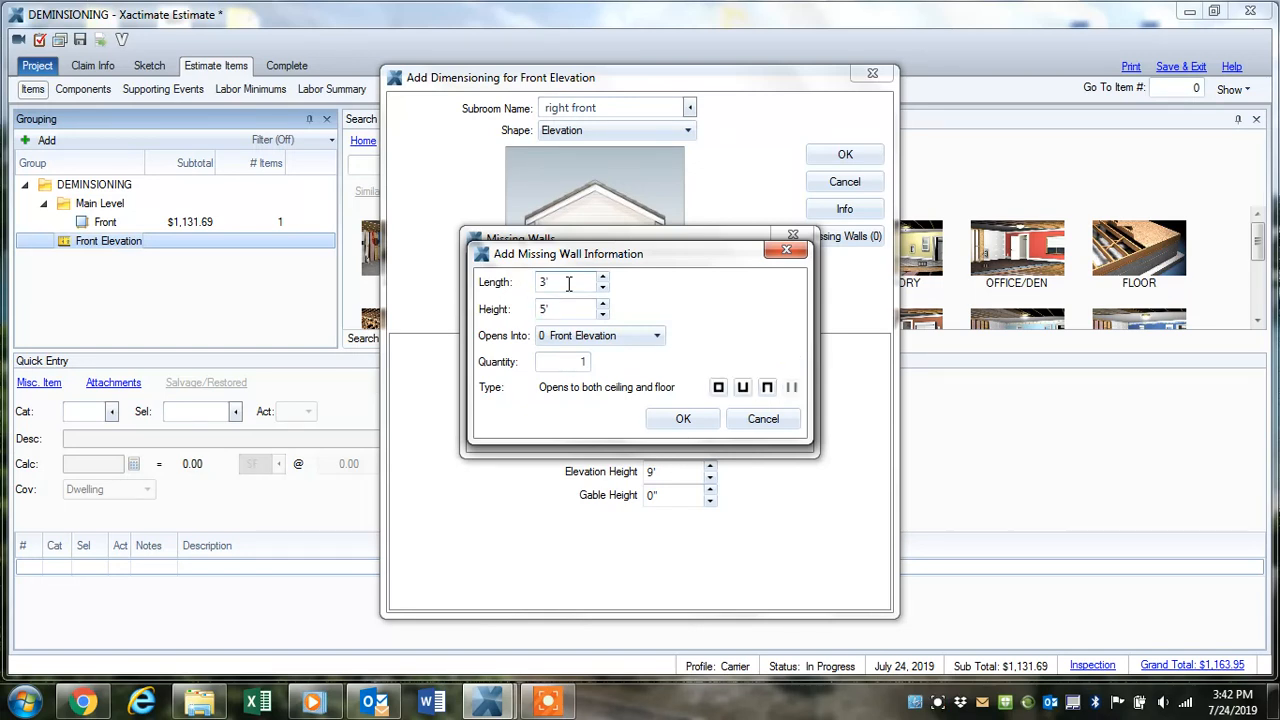
Step: Make the windows' missing wall open into the exterior and to neither floor nor ceiling, with quantity 2, and save it
left_click(594, 338)
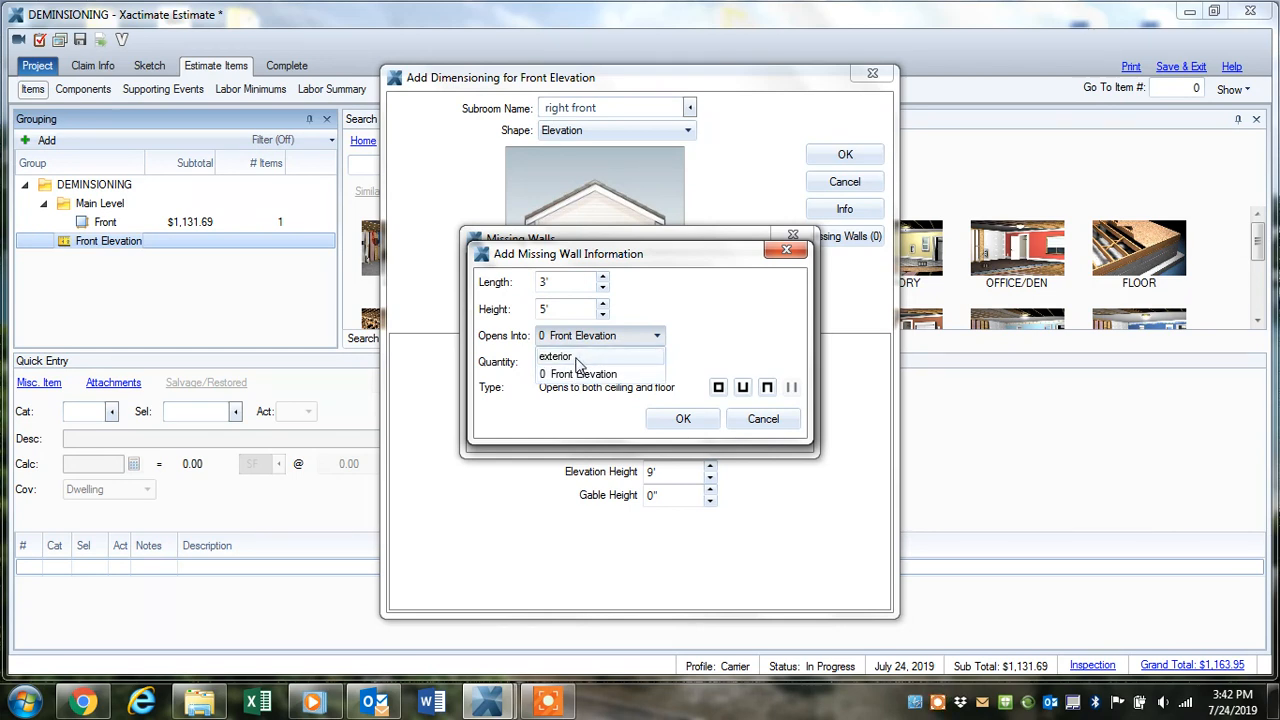
left_click(573, 357)
left_click(582, 363)
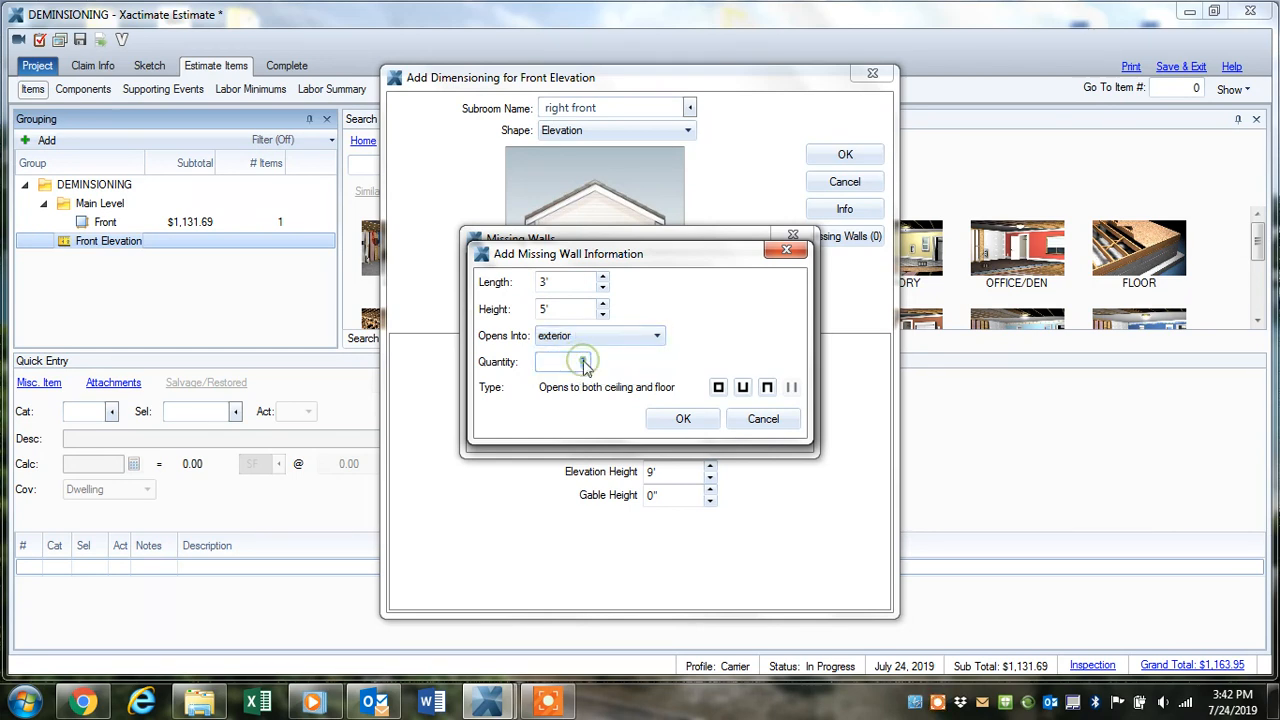
type("2")
left_click(721, 394)
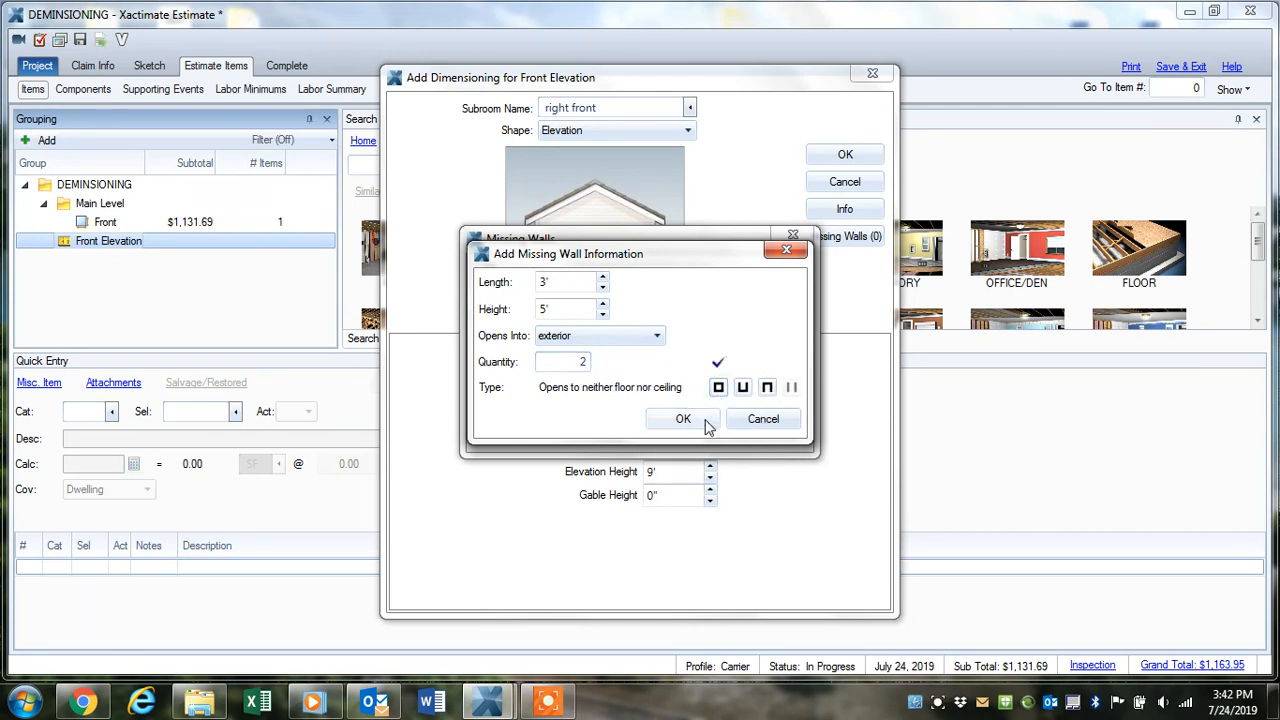
left_click(707, 425)
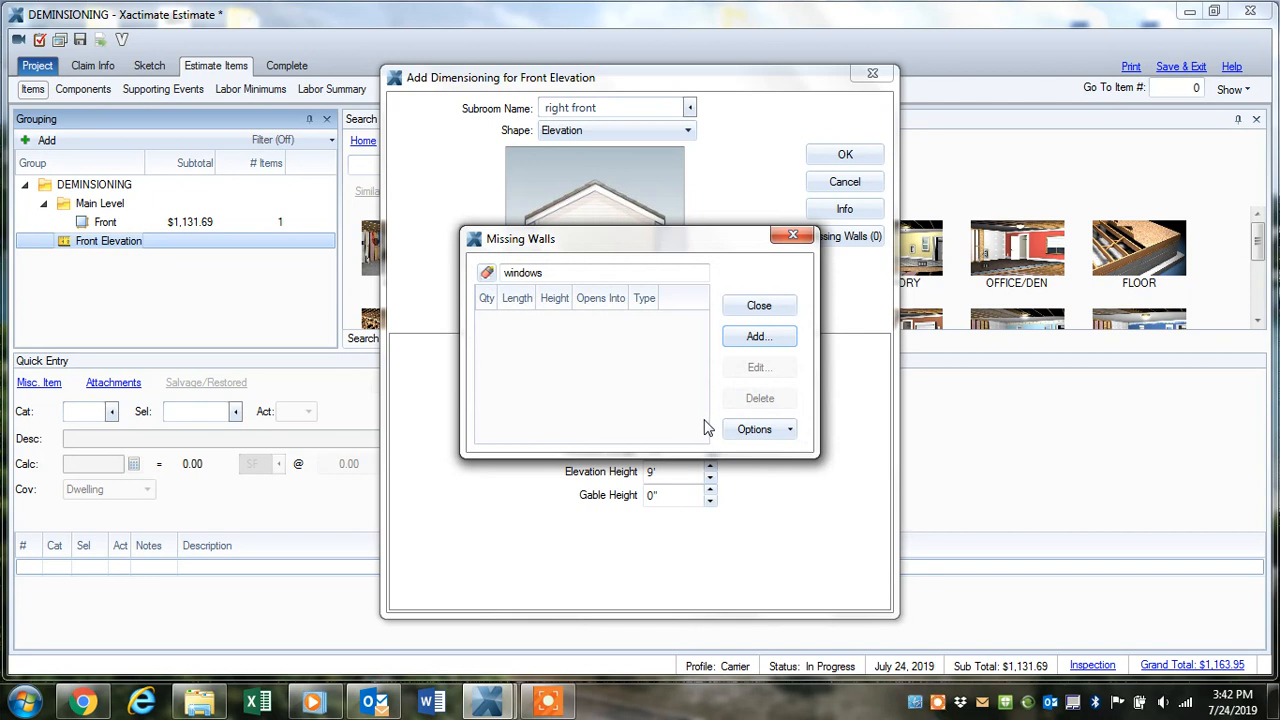
Step: Add one missing wall with length 7' and height 3' for the door, opening into the exterior and to floor only
left_click(758, 337)
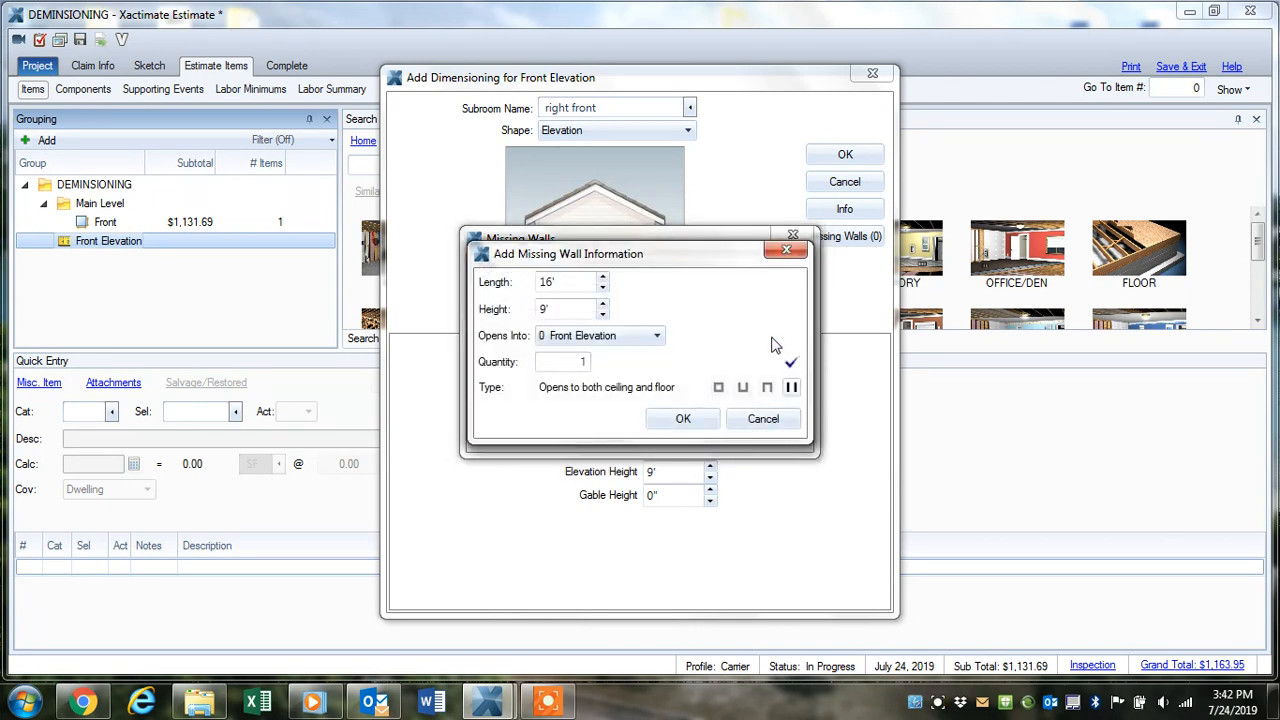
double_click(568, 283)
type("7")
key("Tab")
type("3")
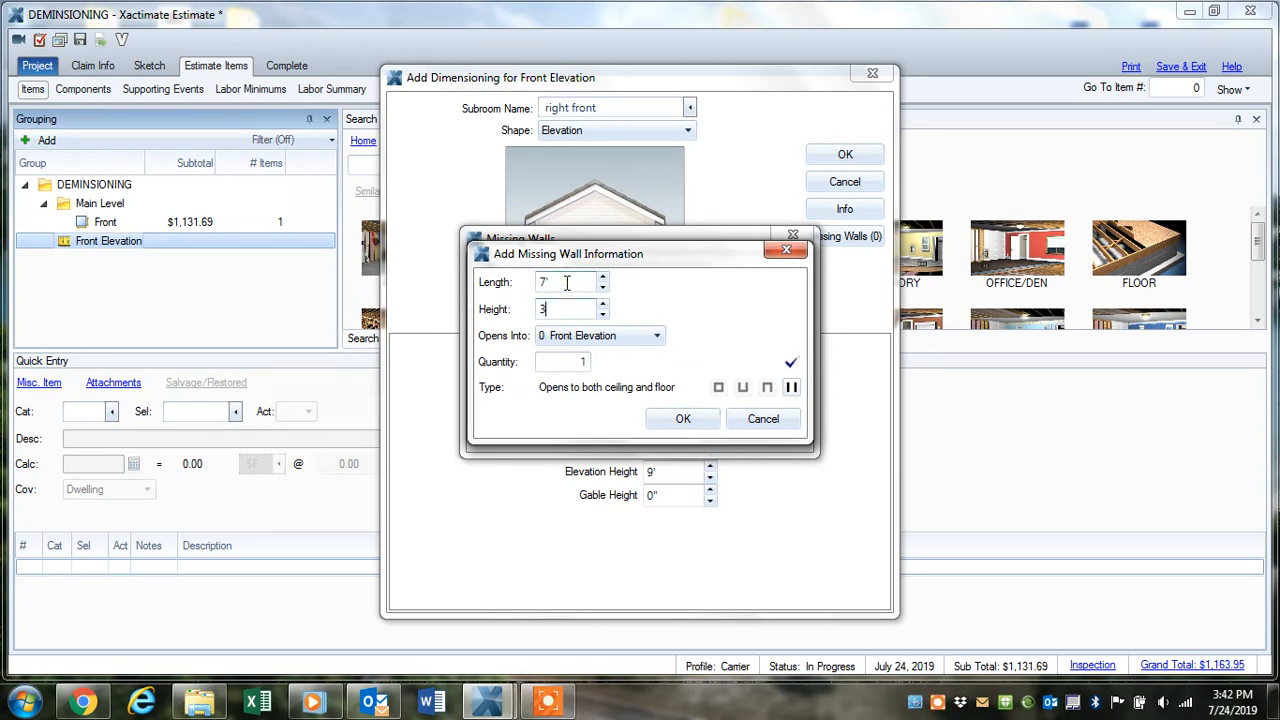
key("Tab")
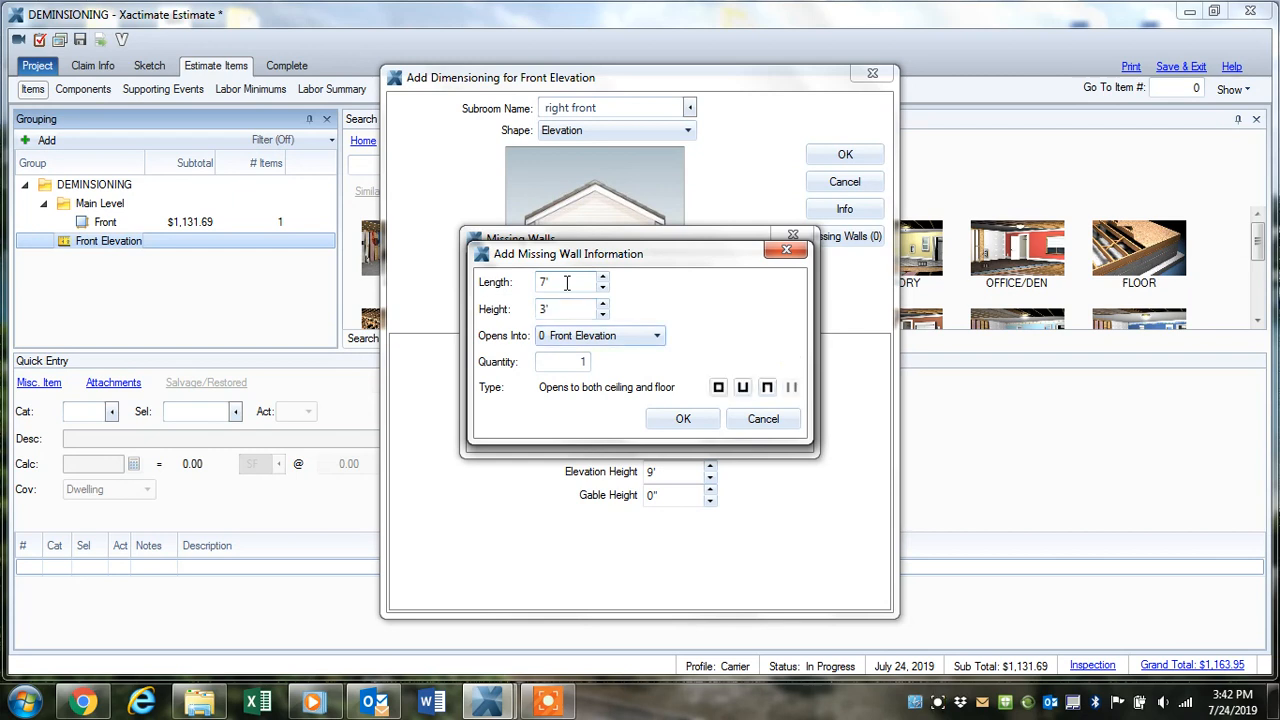
left_click(627, 337)
left_click(581, 357)
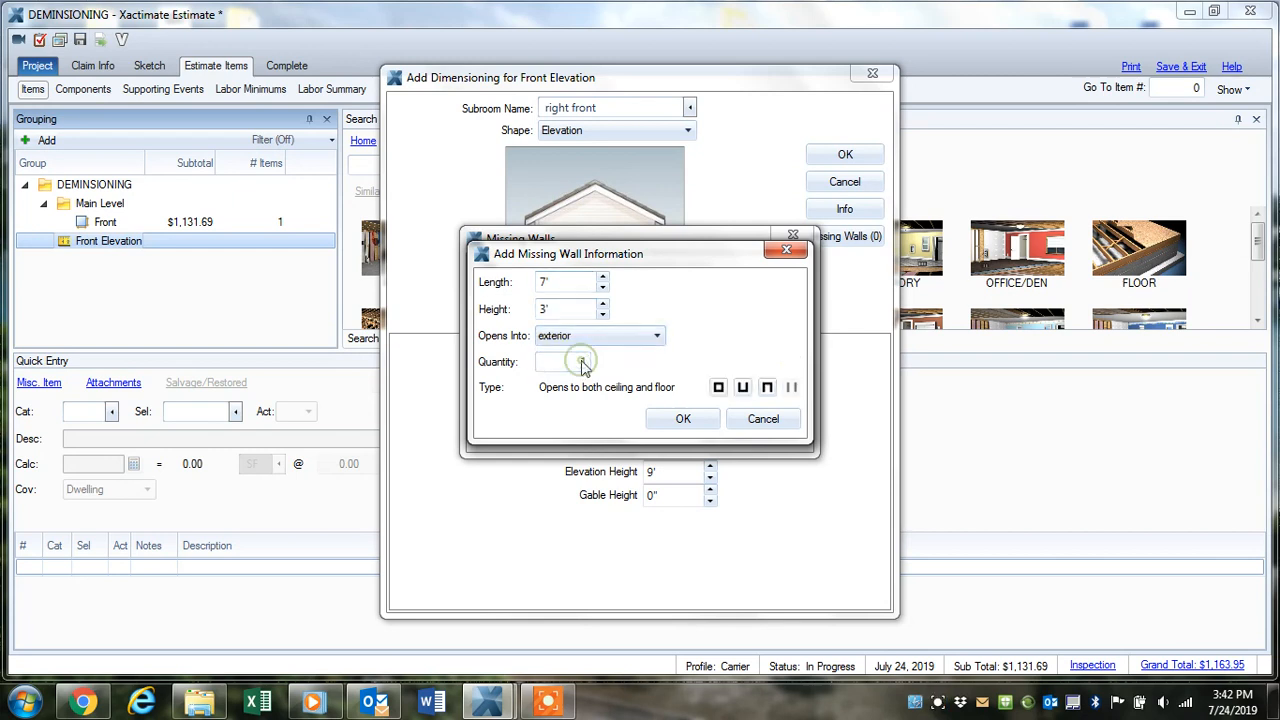
left_click(767, 390)
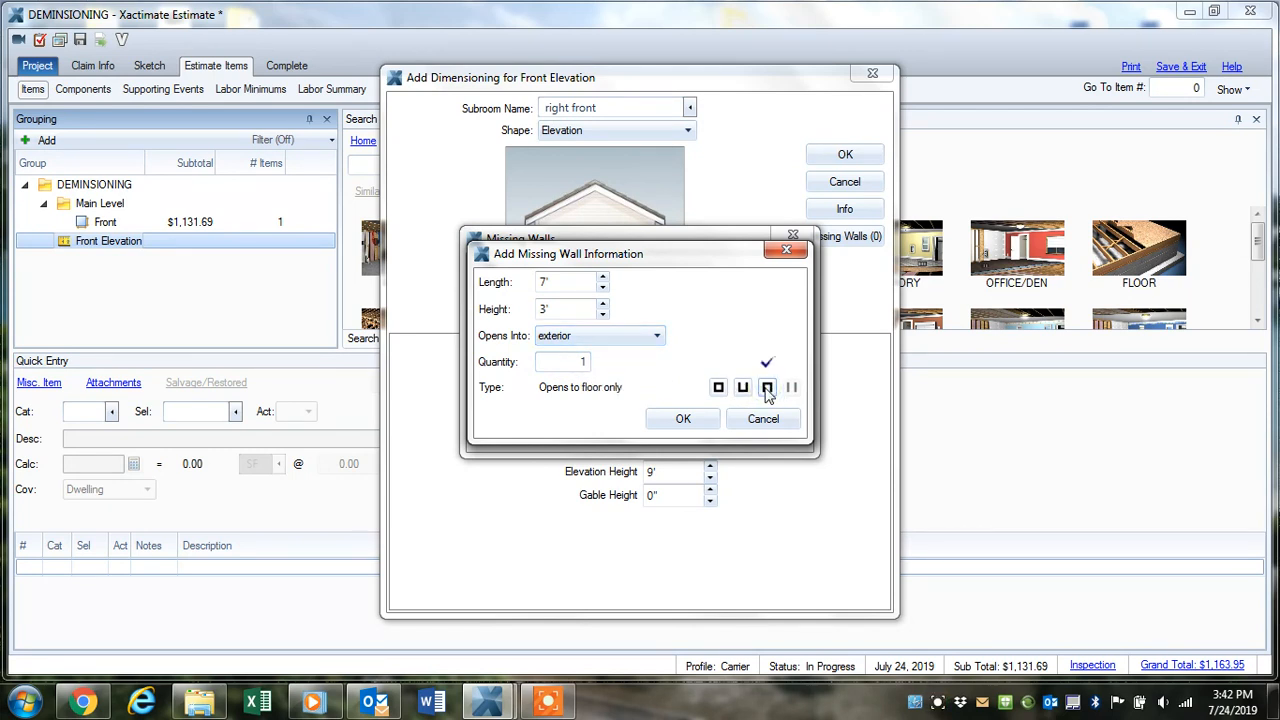
left_click(684, 420)
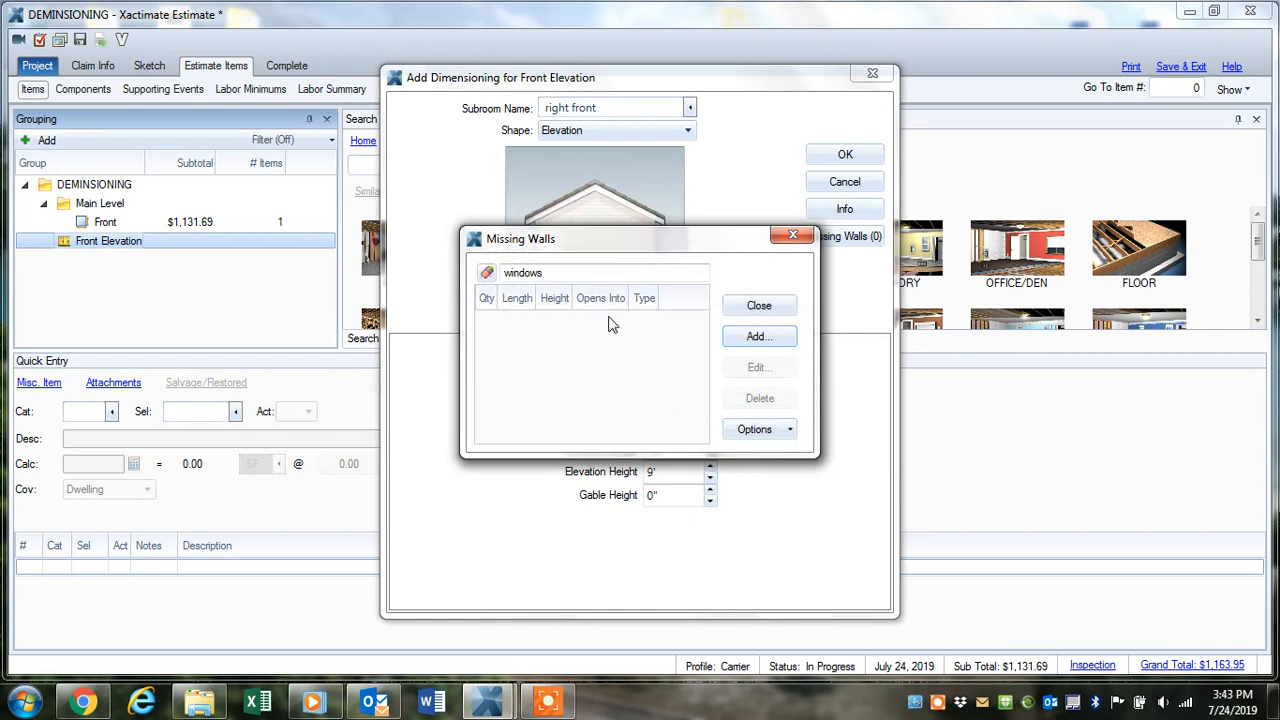
Step: Save the right front elevation's dimensions with its missing walls and close the Front Elevation group information
left_click(760, 308)
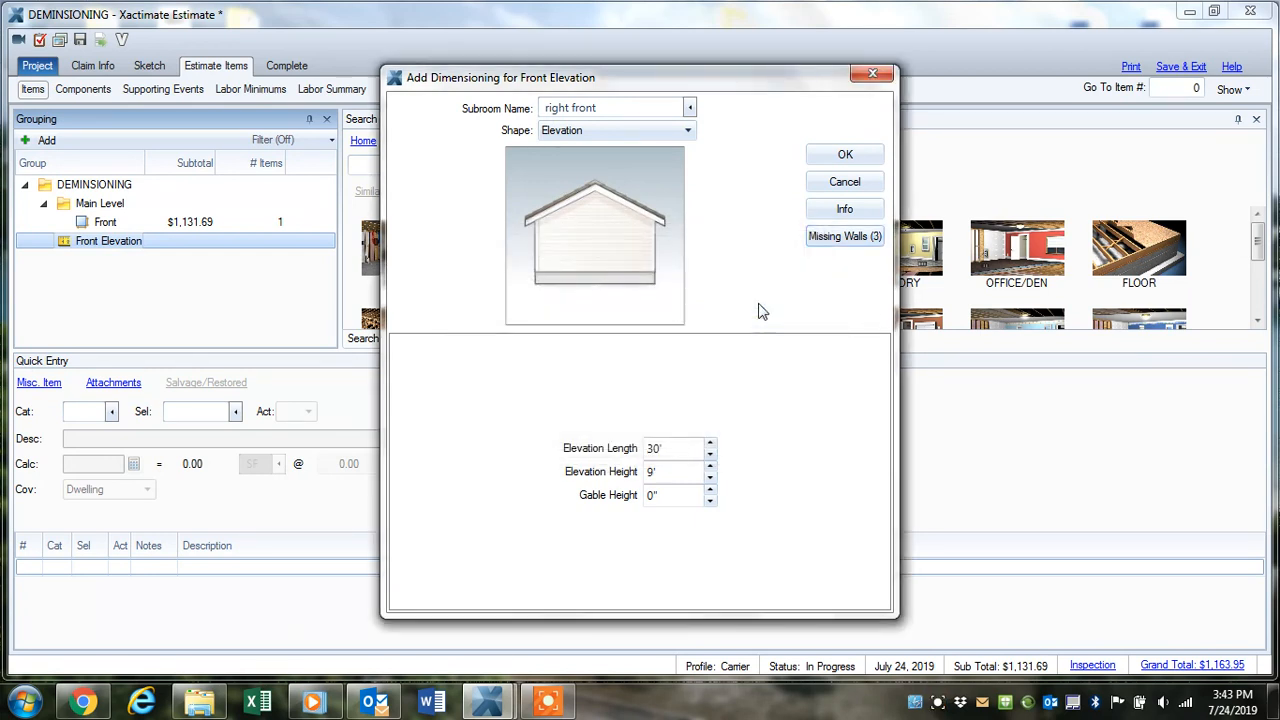
left_click(845, 155)
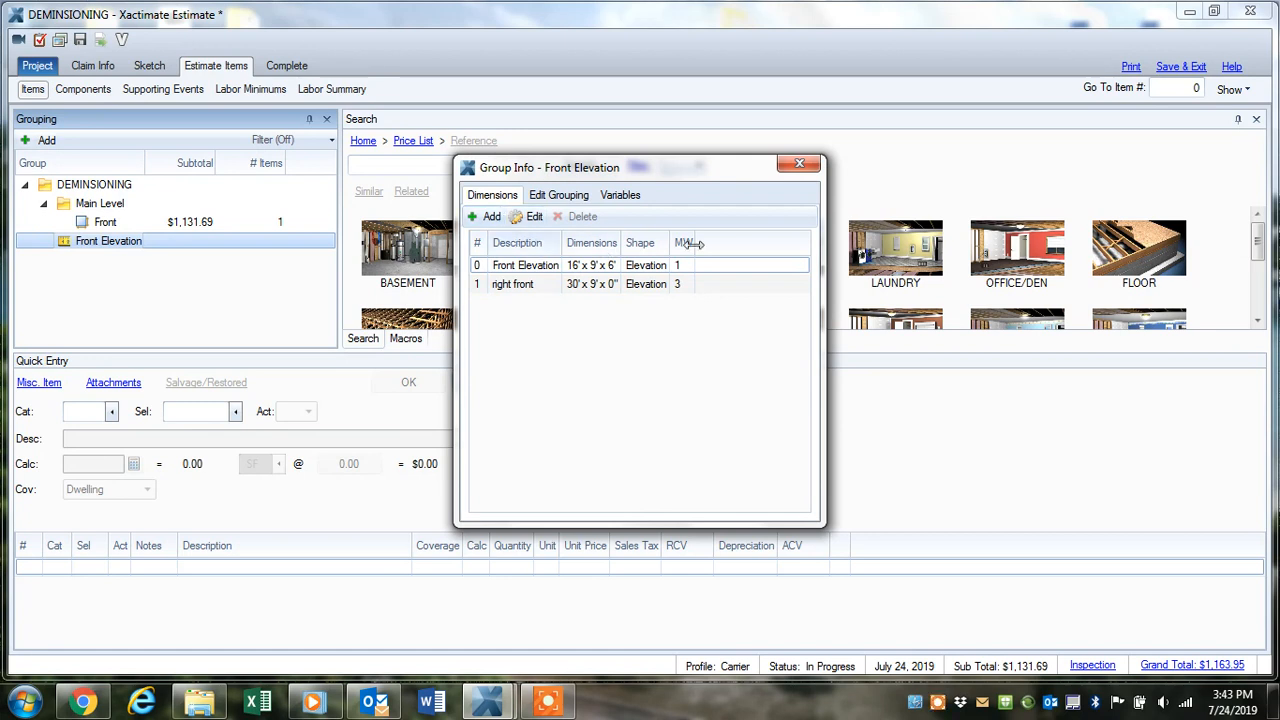
left_click(798, 167)
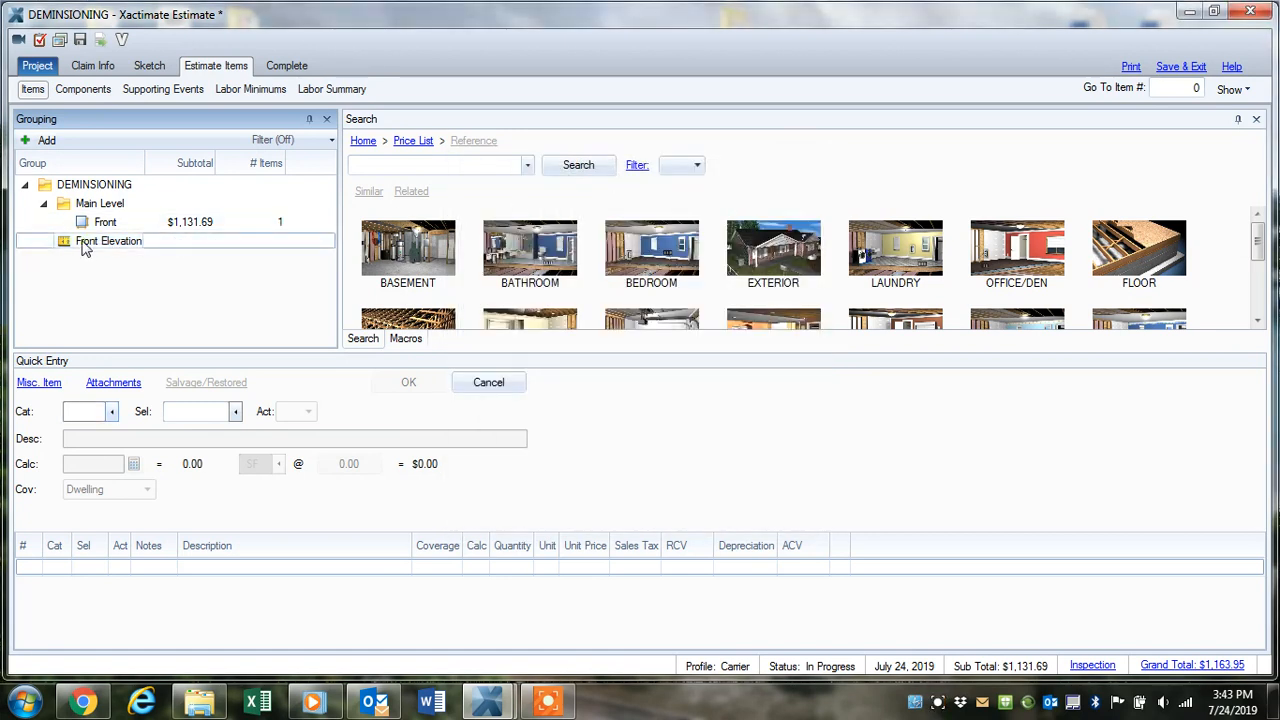
Step: Add a vinyl siding line item to the Front Elevation group using category SDG and selector VINYL
left_click(78, 411)
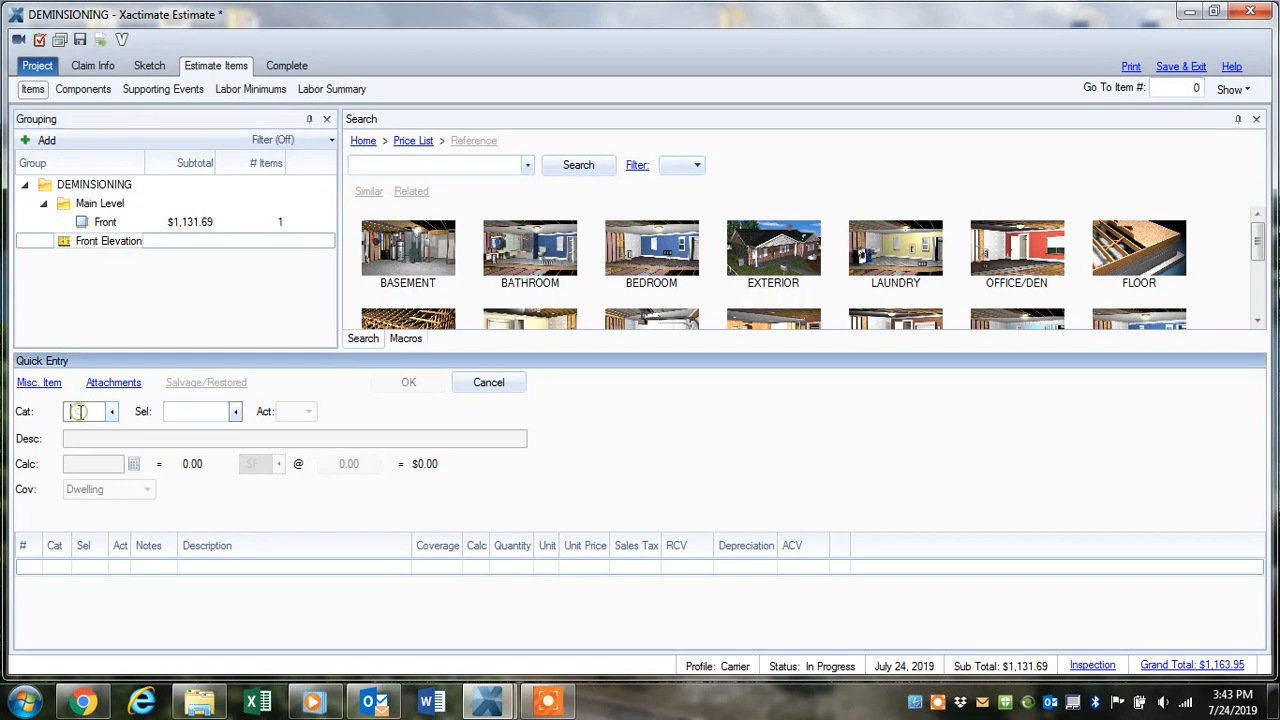
type("SDG")
type("V")
type("YNYL")
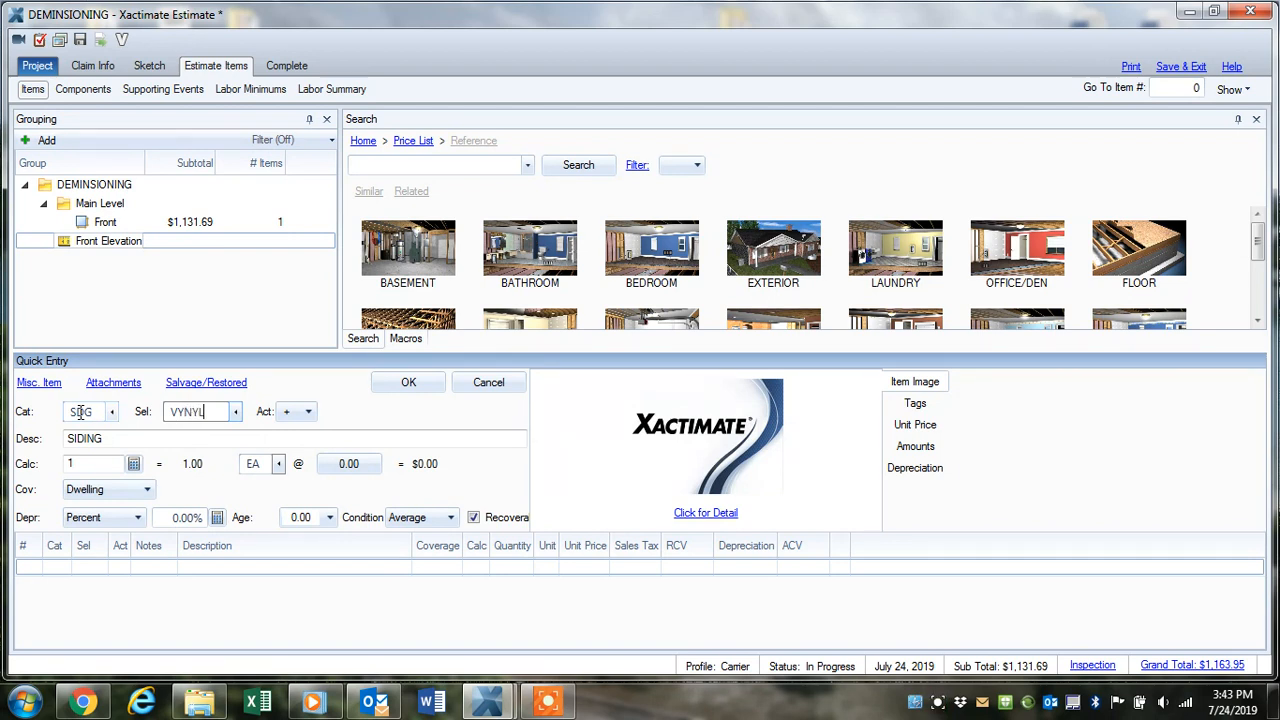
key("BackSpace")
key("BackSpace")
key("BackSpace")
type("INYL")
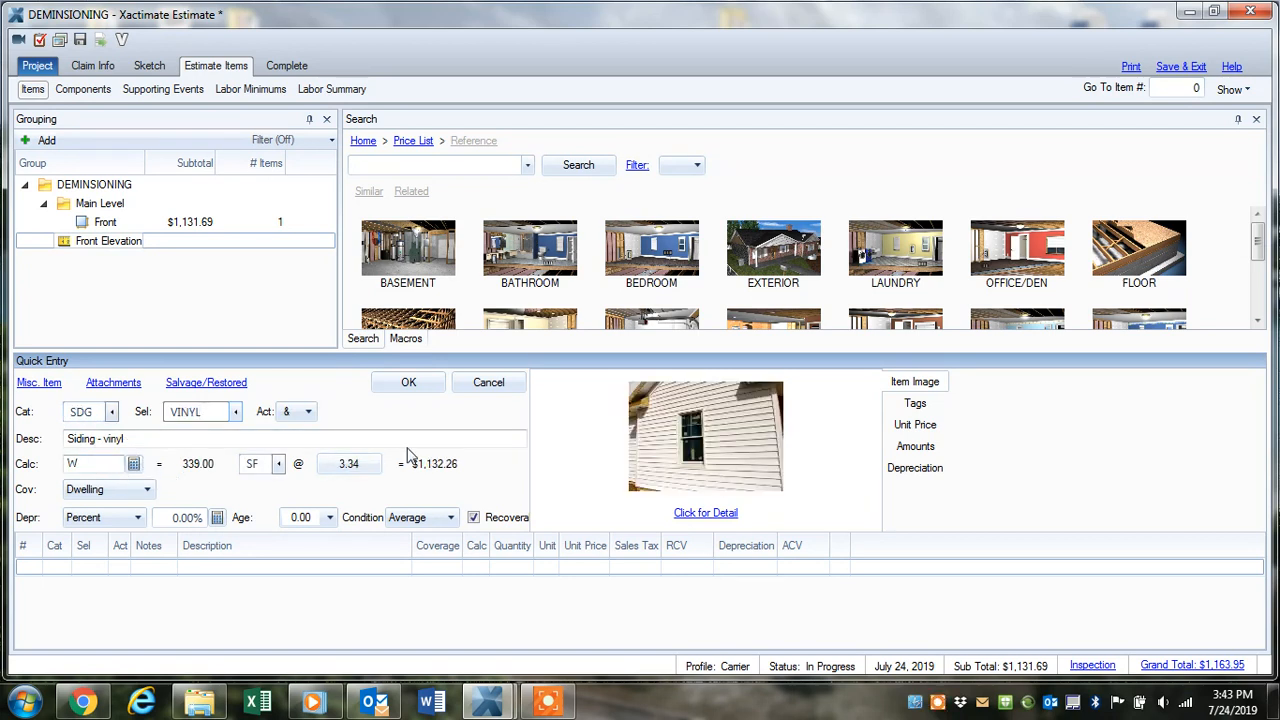
left_click(408, 383)
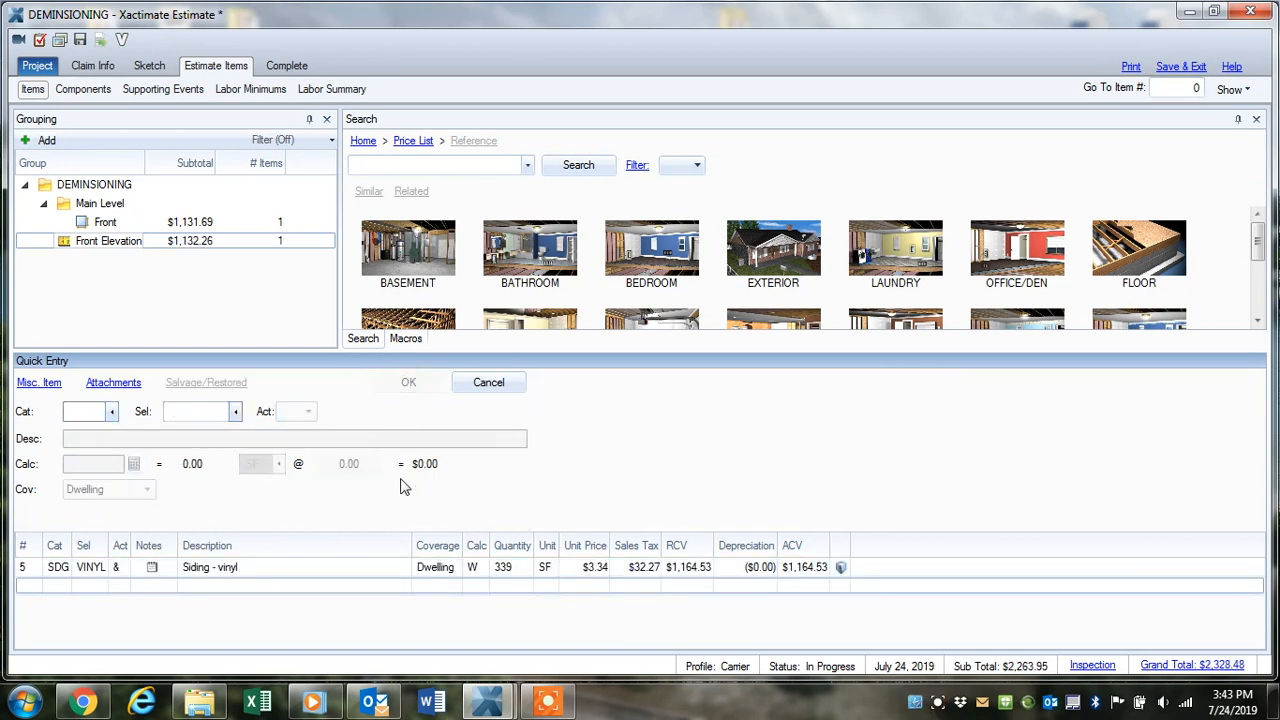
Step: Compare the Front Elevation group's siding quantity with the sketched Front group's item and its sketch, ending back in the estimate items
left_click(512, 578)
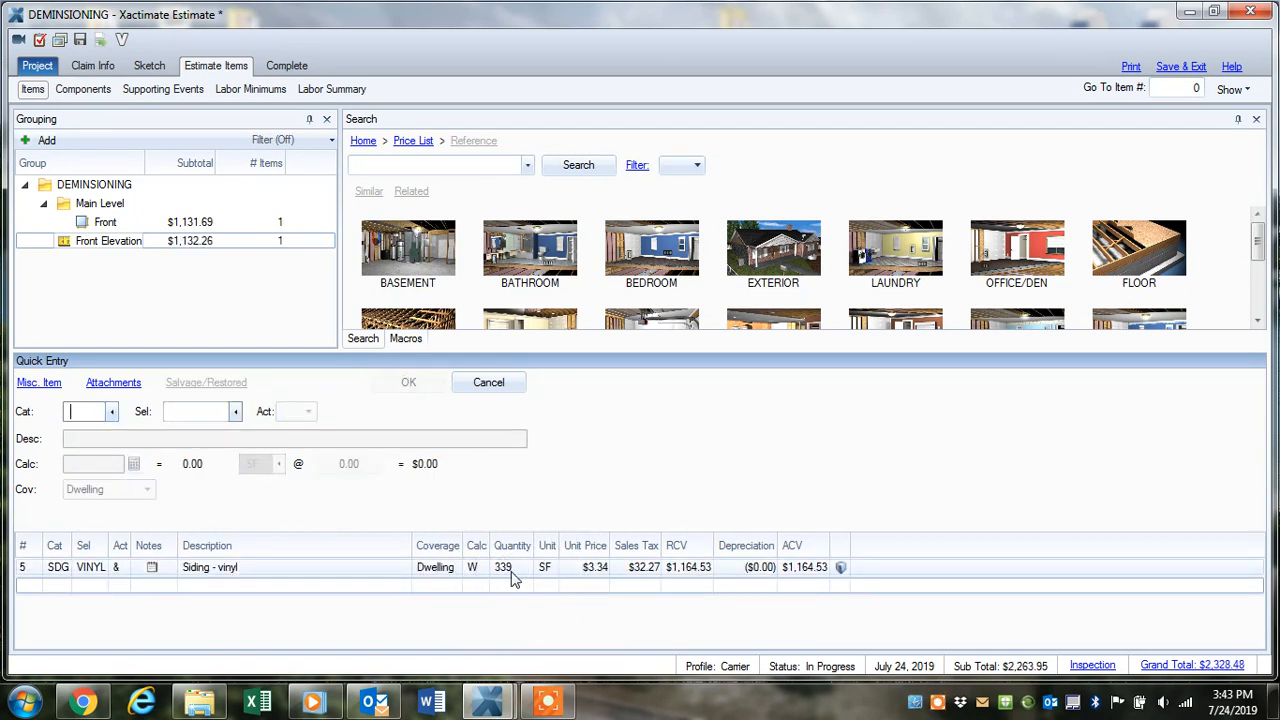
left_click(131, 224)
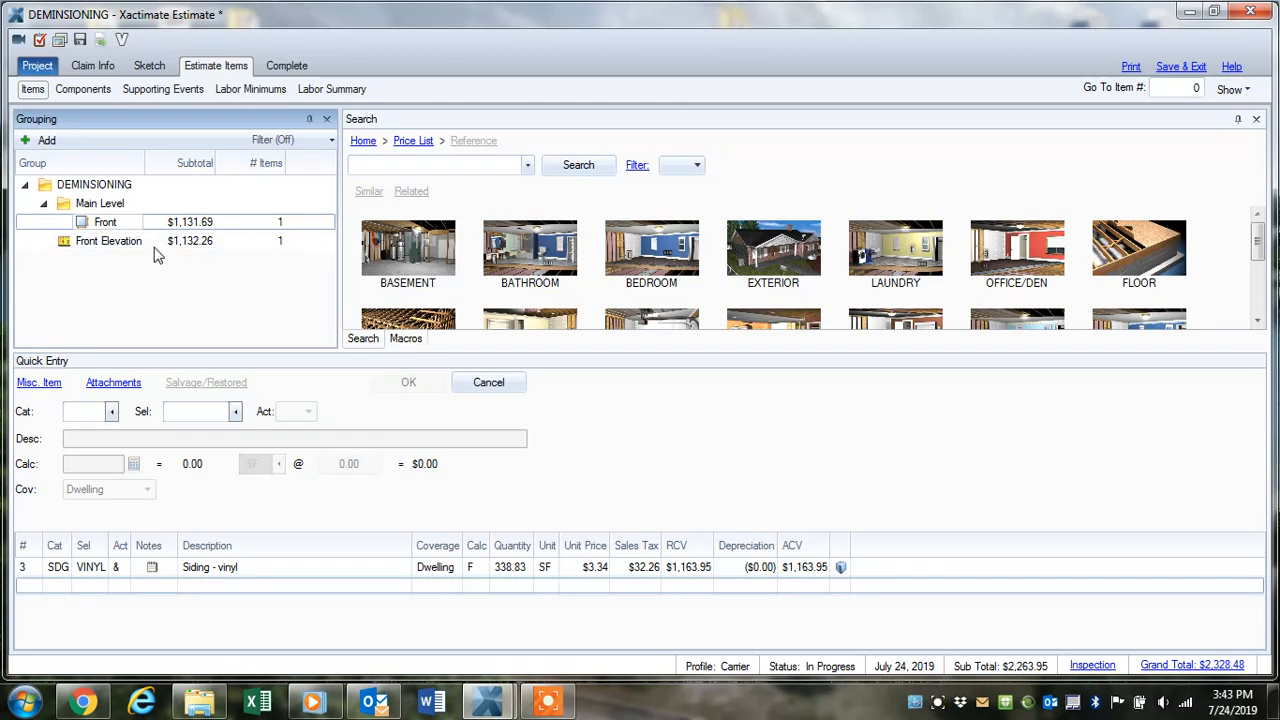
left_click(149, 223)
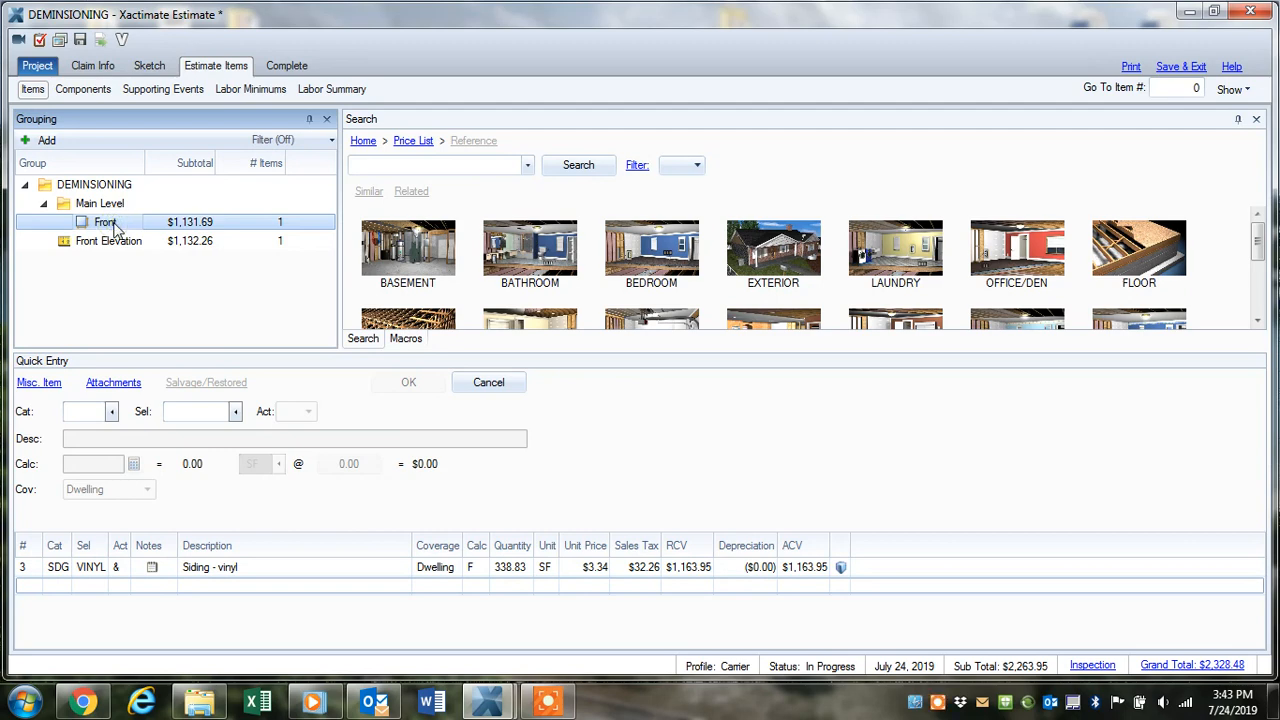
left_click(147, 66)
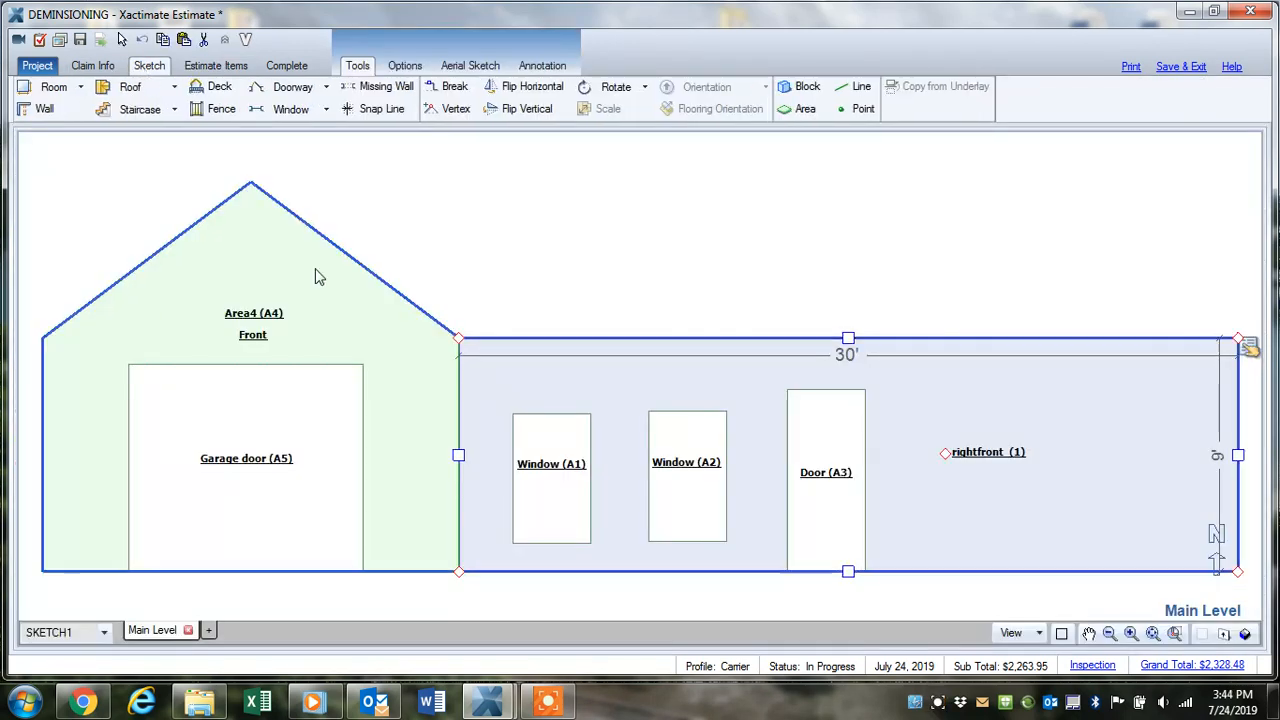
left_click(925, 503)
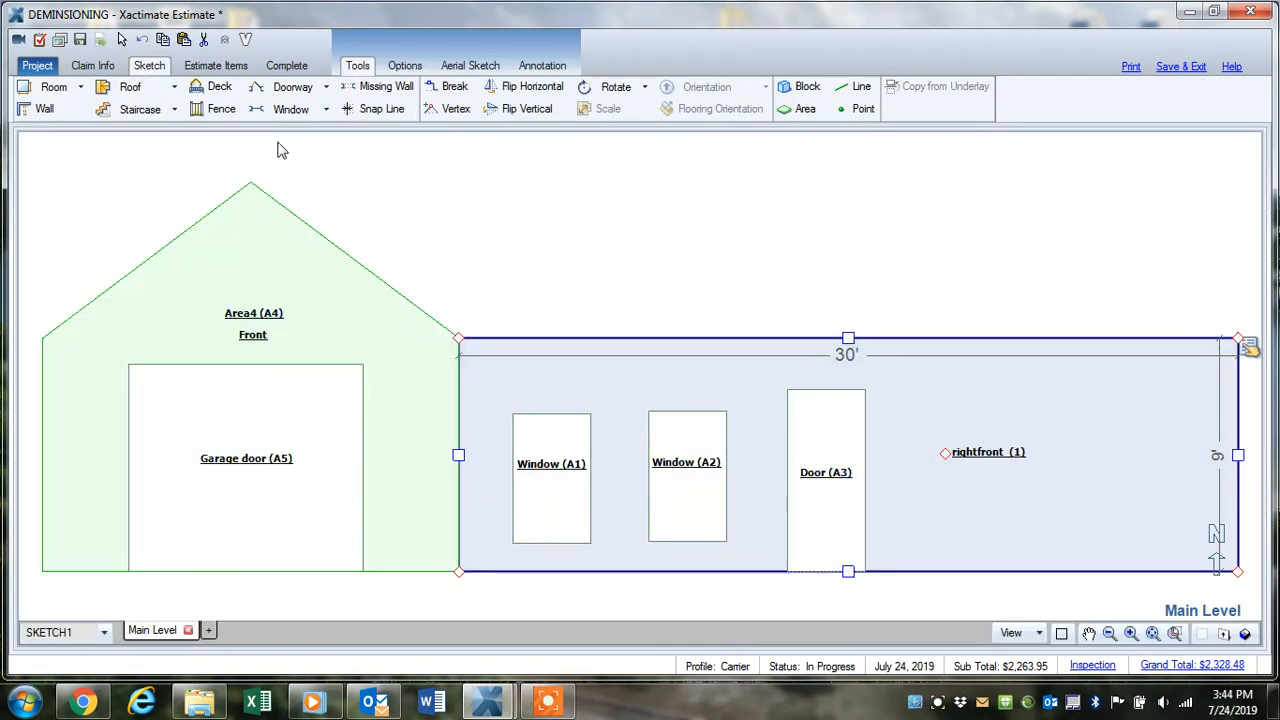
left_click(212, 68)
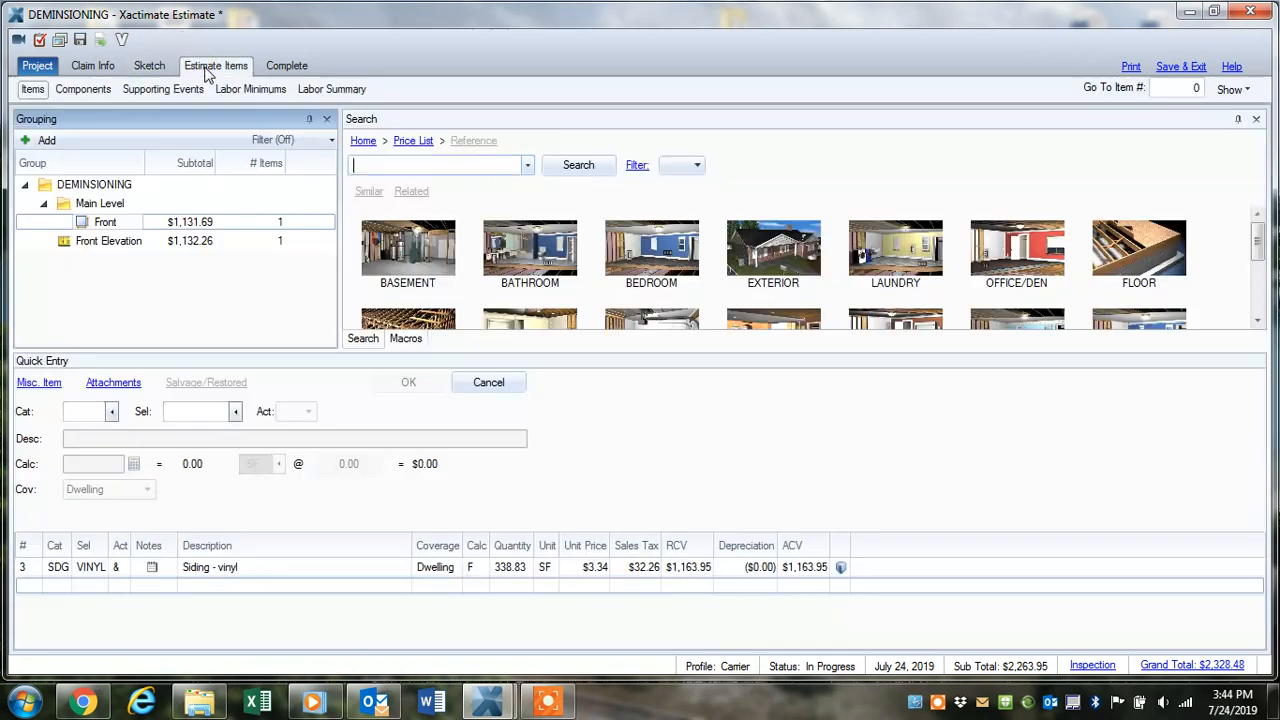
Step: Append a new estimate group named Right Elevation after the Front Elevation group
left_click(100, 241)
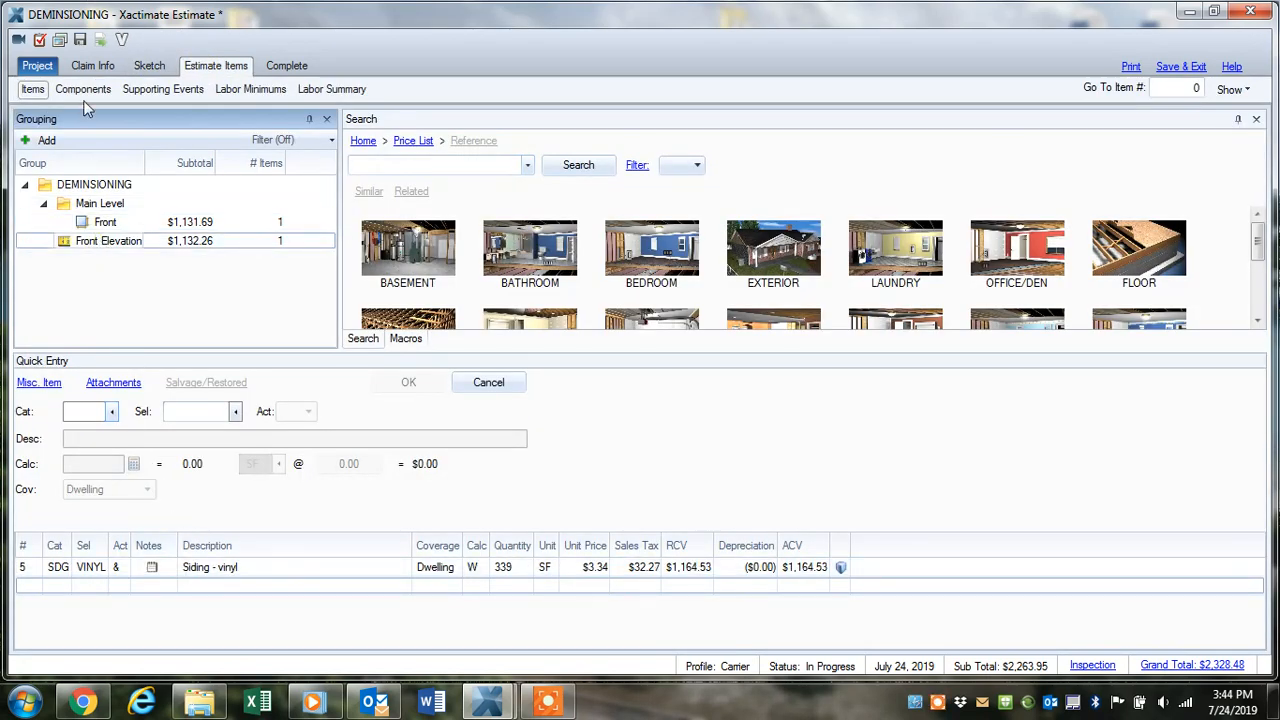
left_click(47, 140)
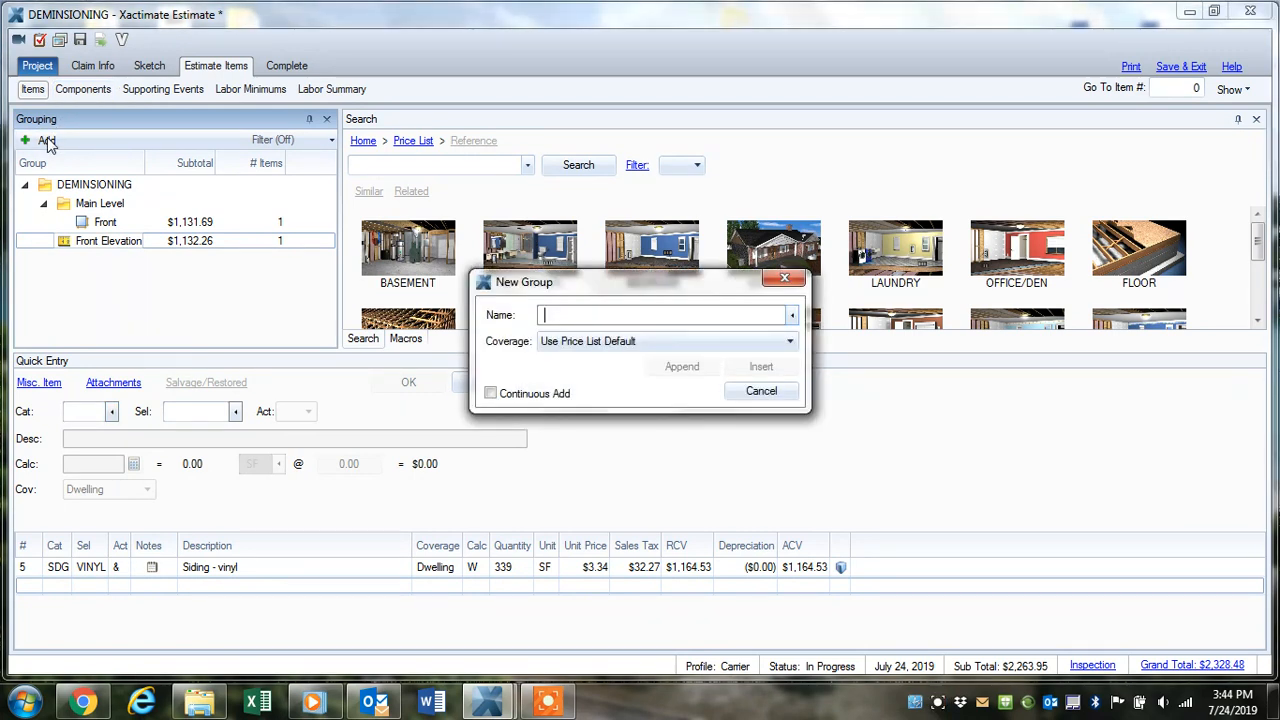
type("Right Elevation")
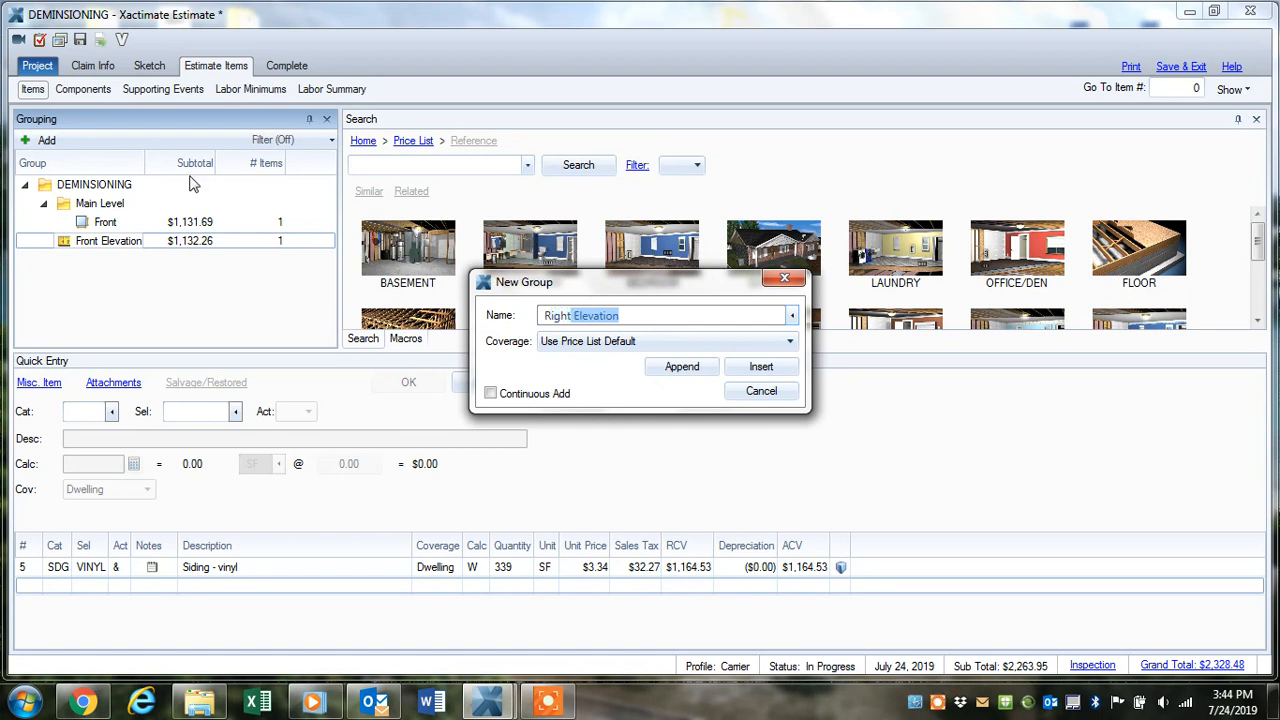
left_click(686, 369)
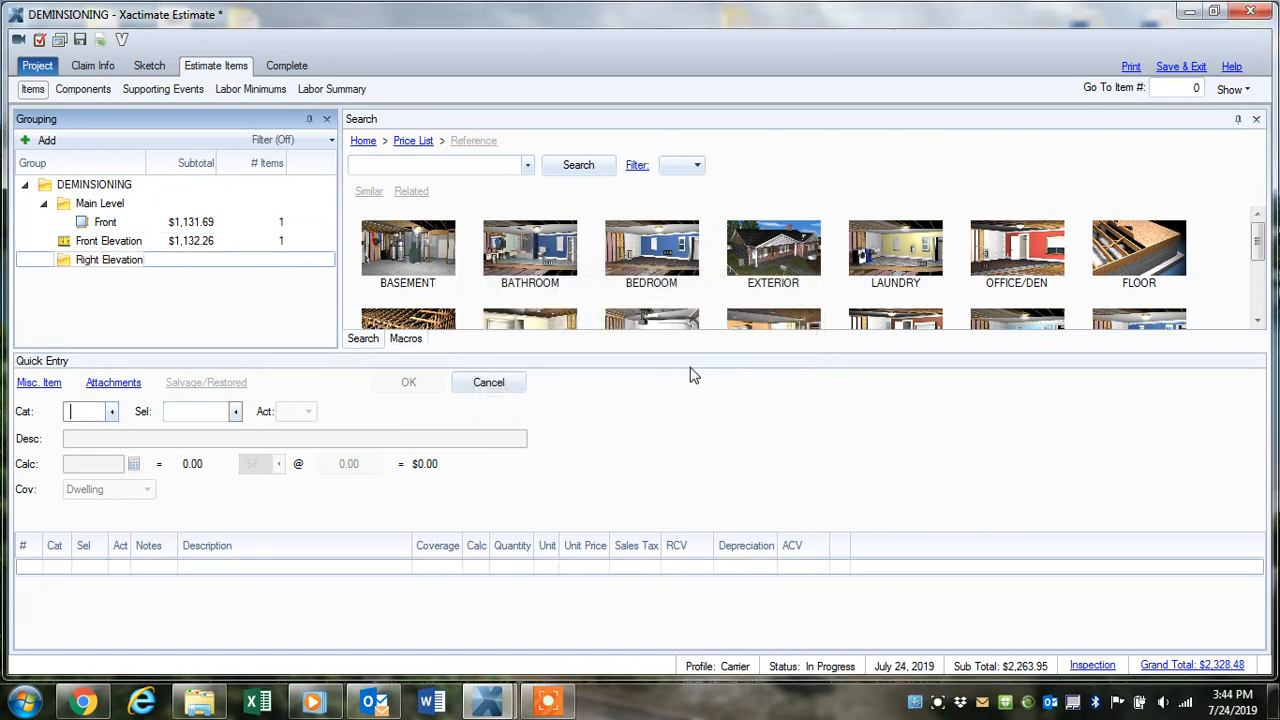
Step: Add Elevation-shape dimensioning to the Right Elevation group with length 30' and height 9', and close its group information
left_click(122, 264)
double_click(122, 264)
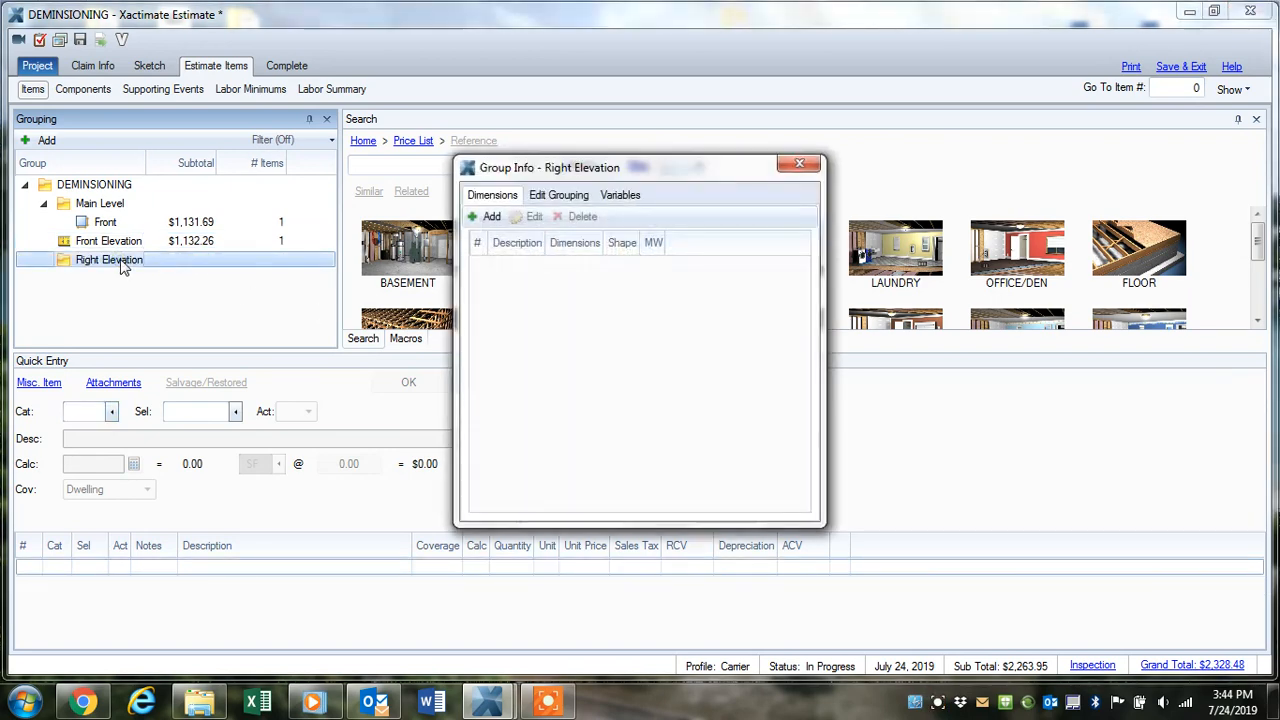
left_click(492, 217)
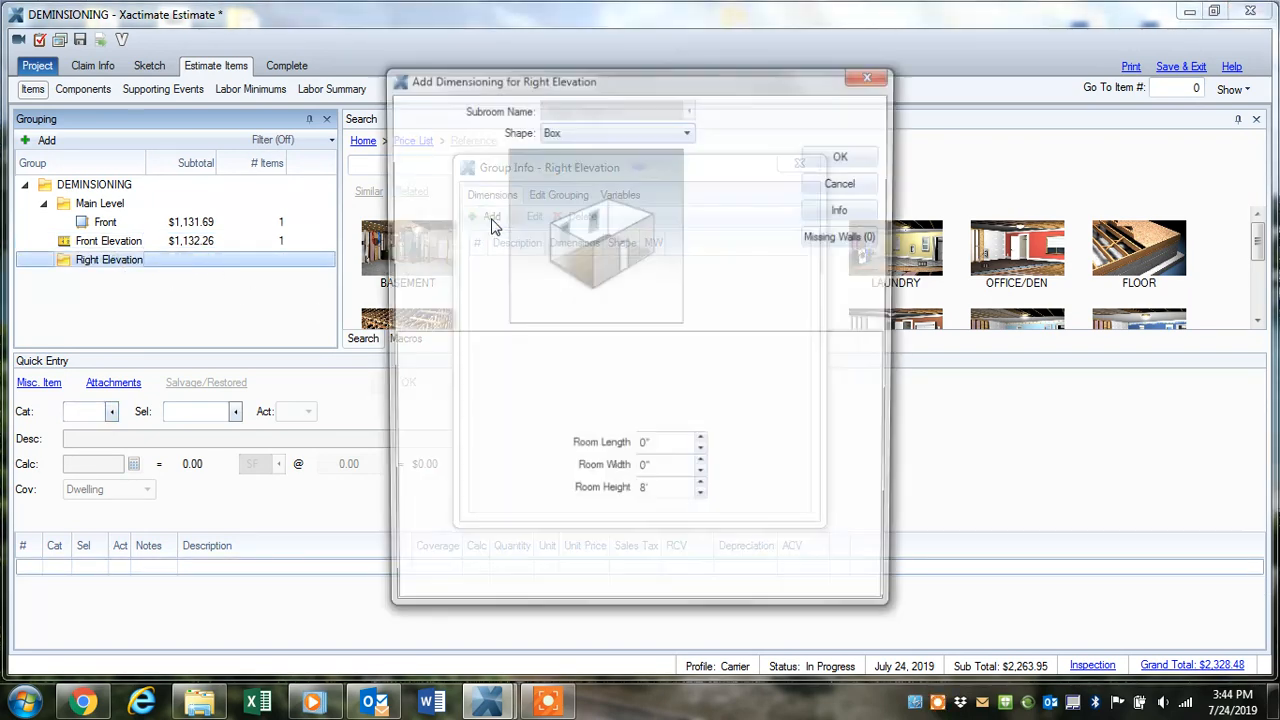
left_click(563, 133)
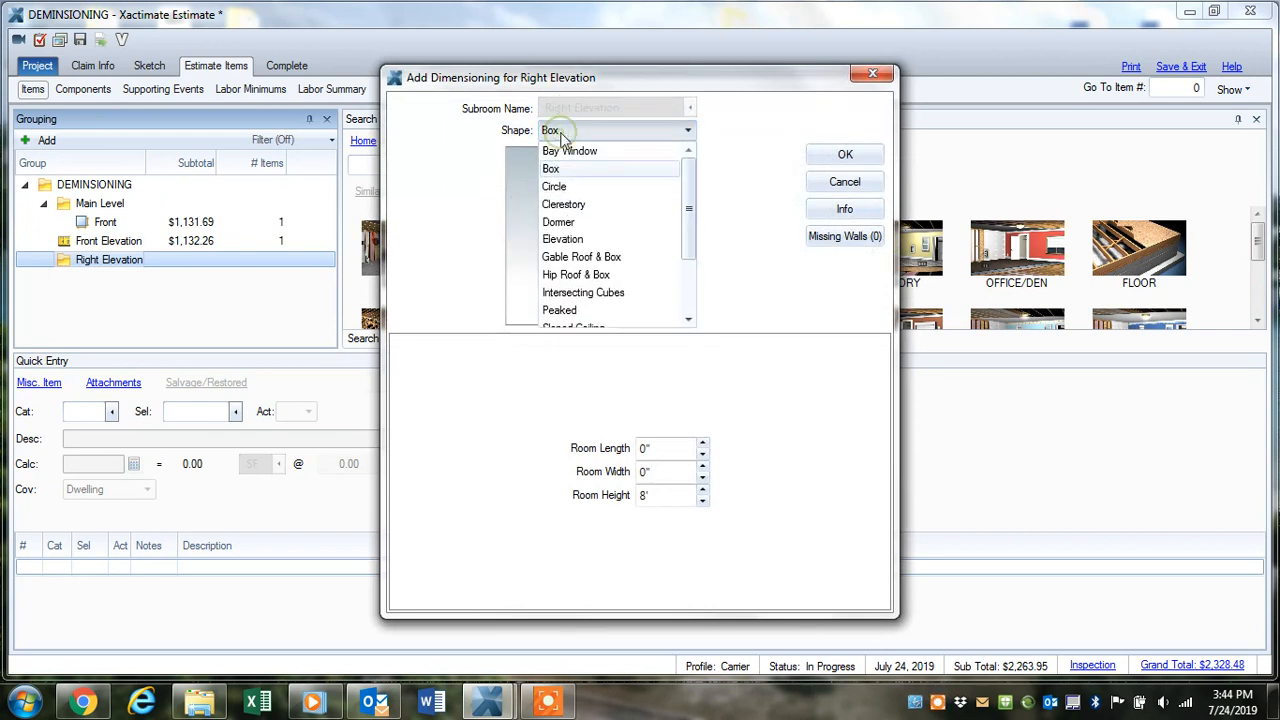
left_click(572, 246)
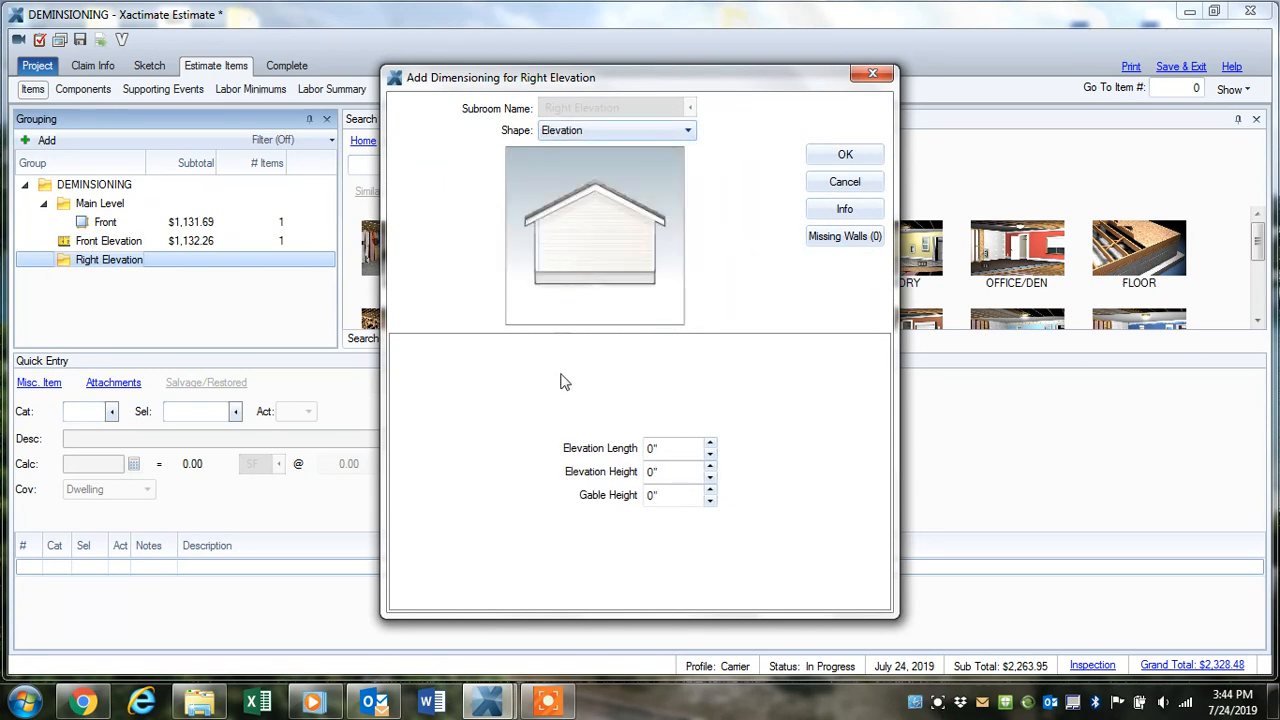
left_click(654, 449)
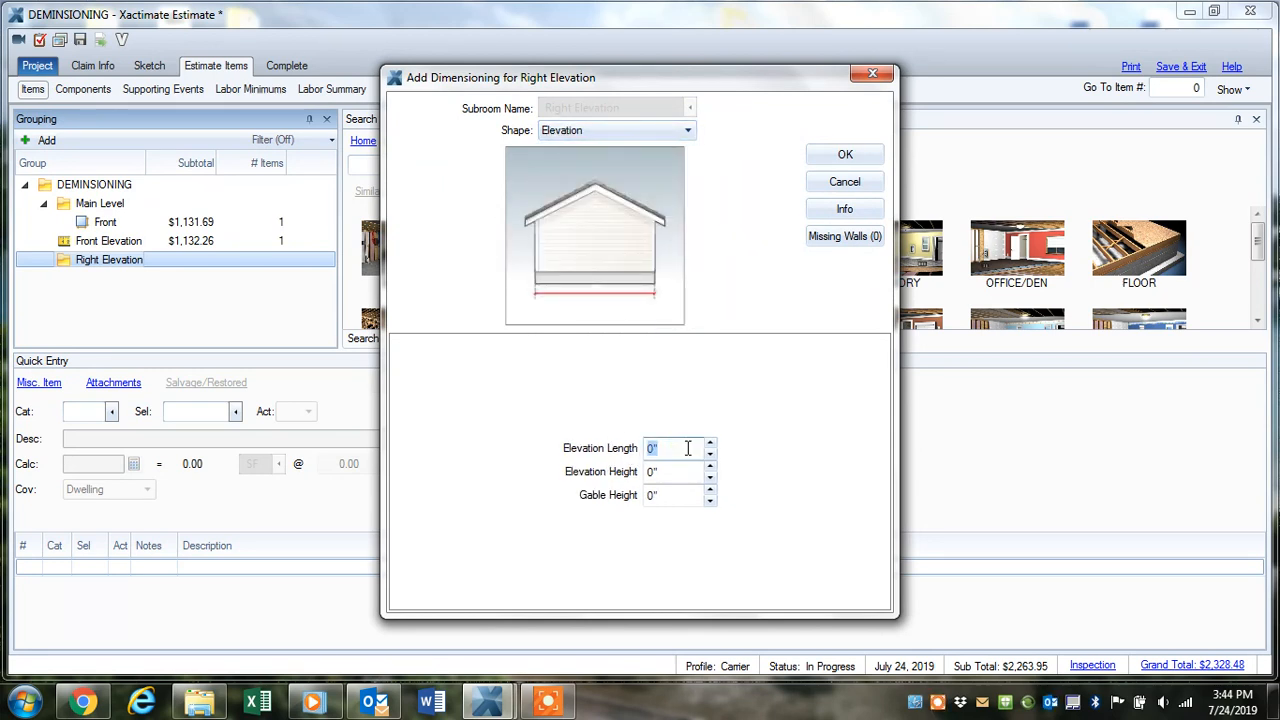
type("30")
key("Tab")
type("9")
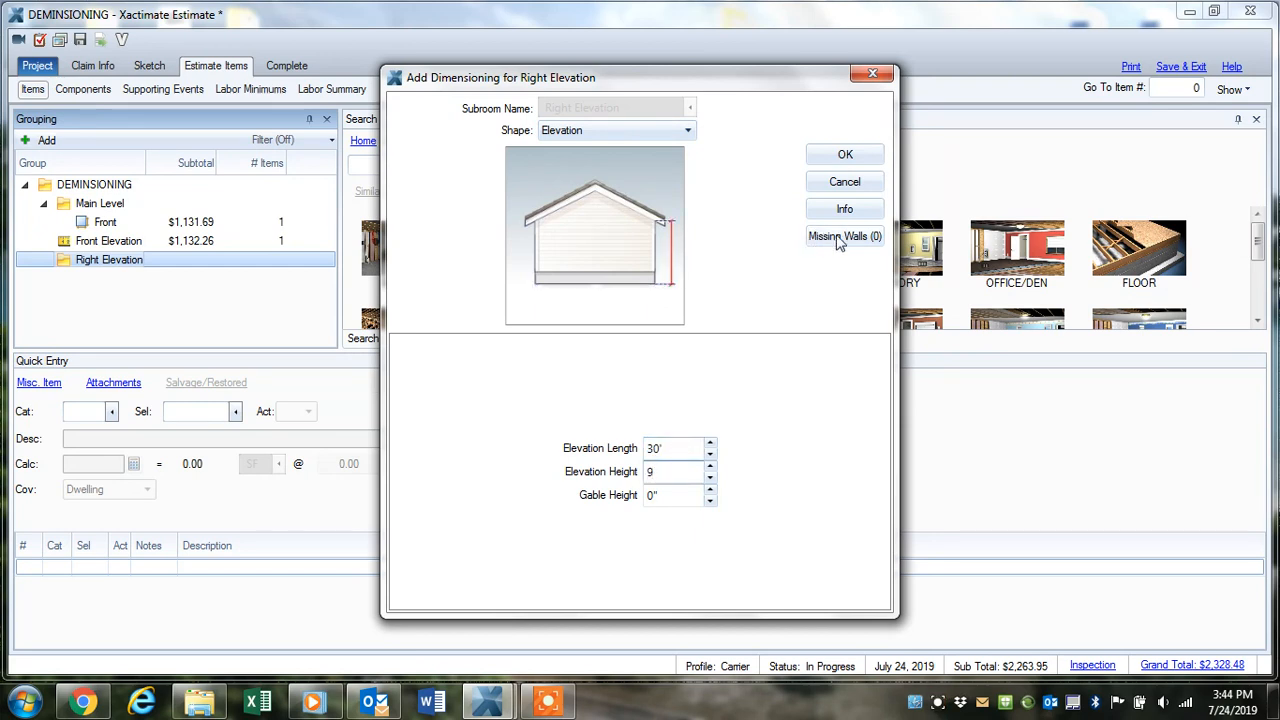
left_click(845, 156)
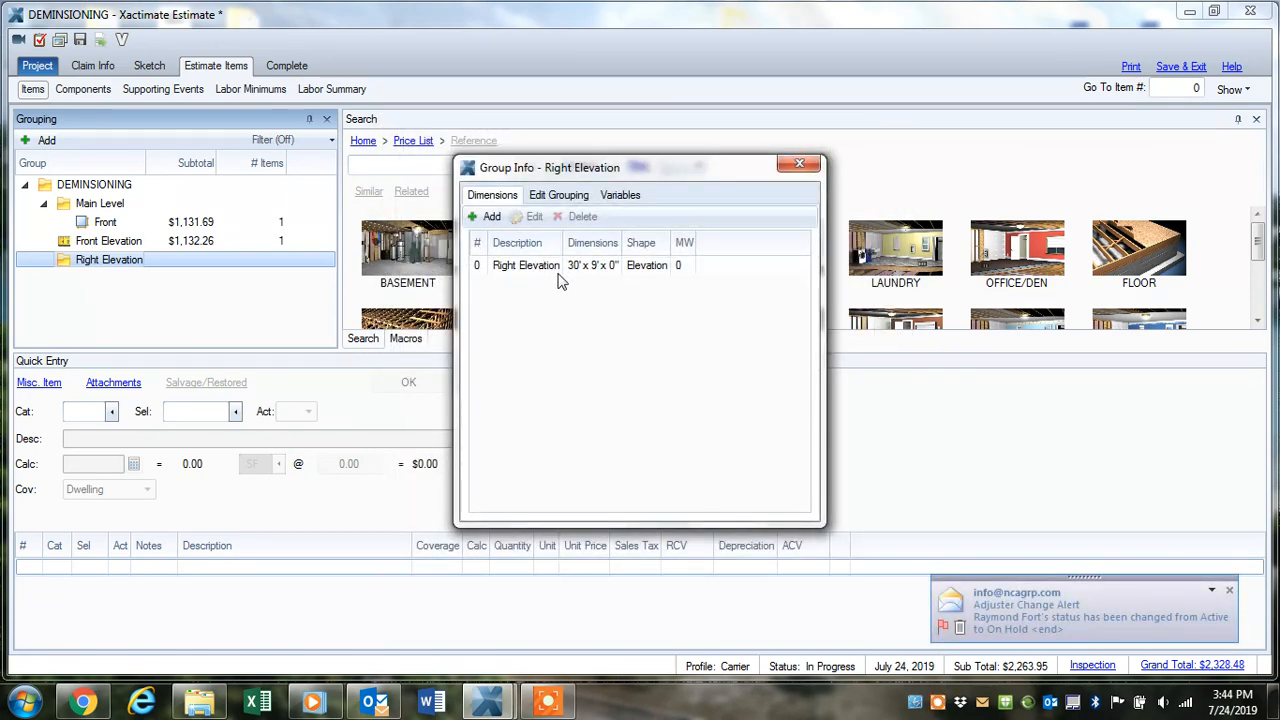
left_click(800, 164)
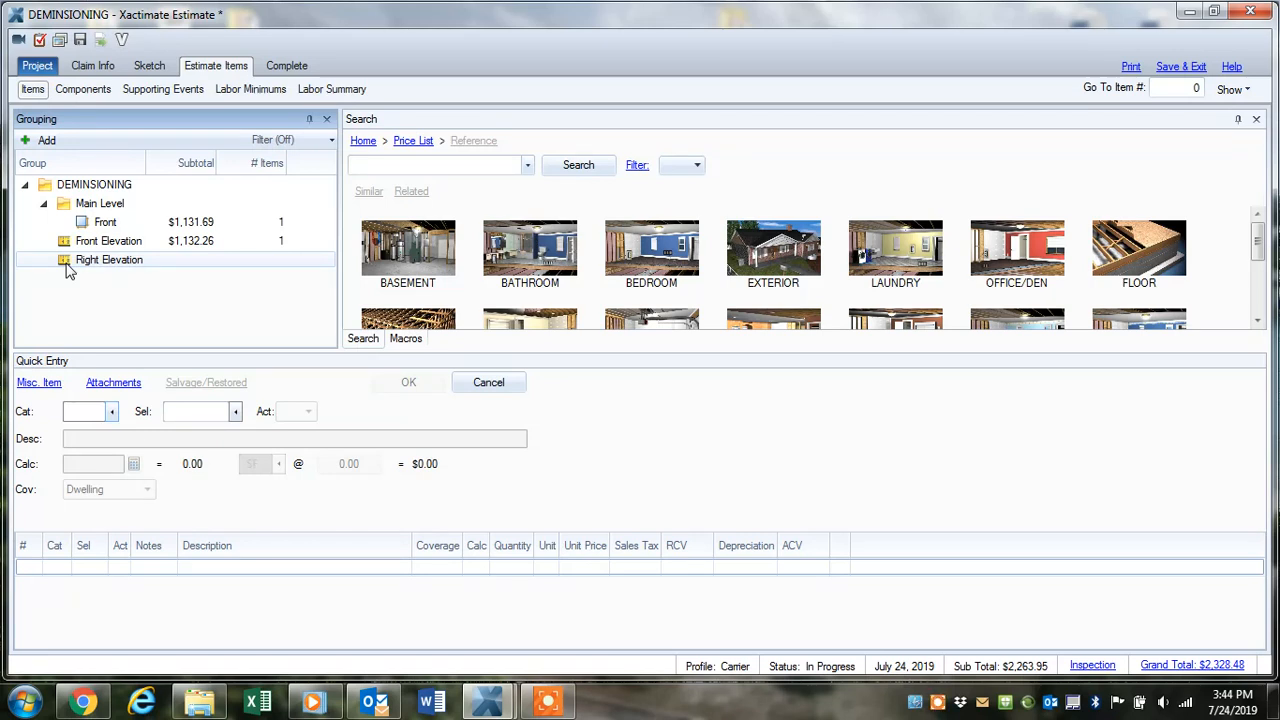
Step: Add a vinyl siding line item to the Right Elevation group using category SDG and selector VINYL
type("s")
key("Tab")
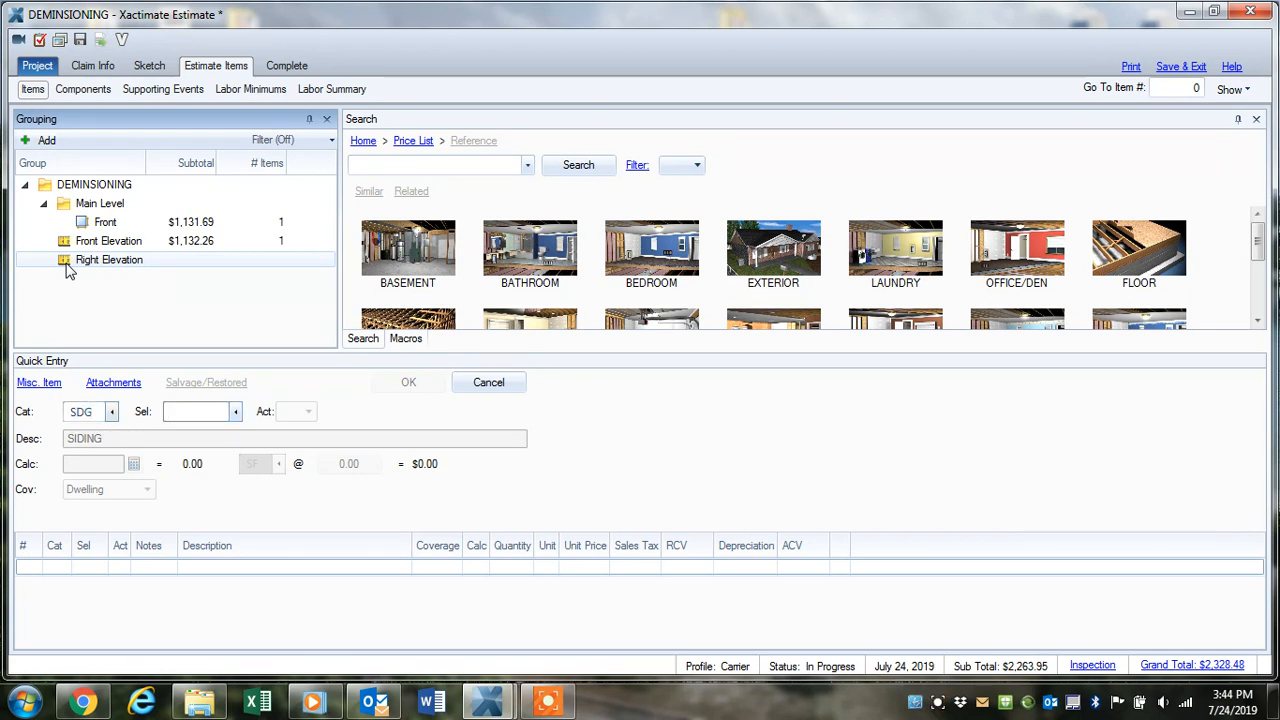
type("vinyl")
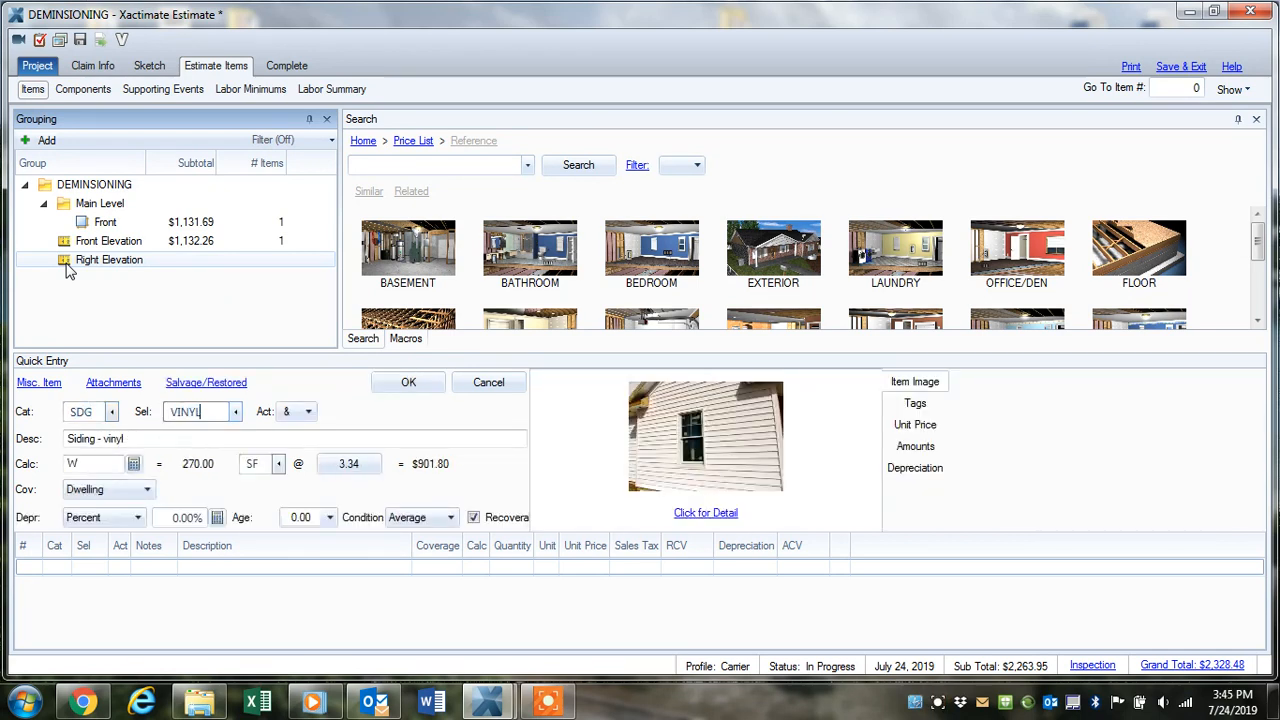
left_click(405, 384)
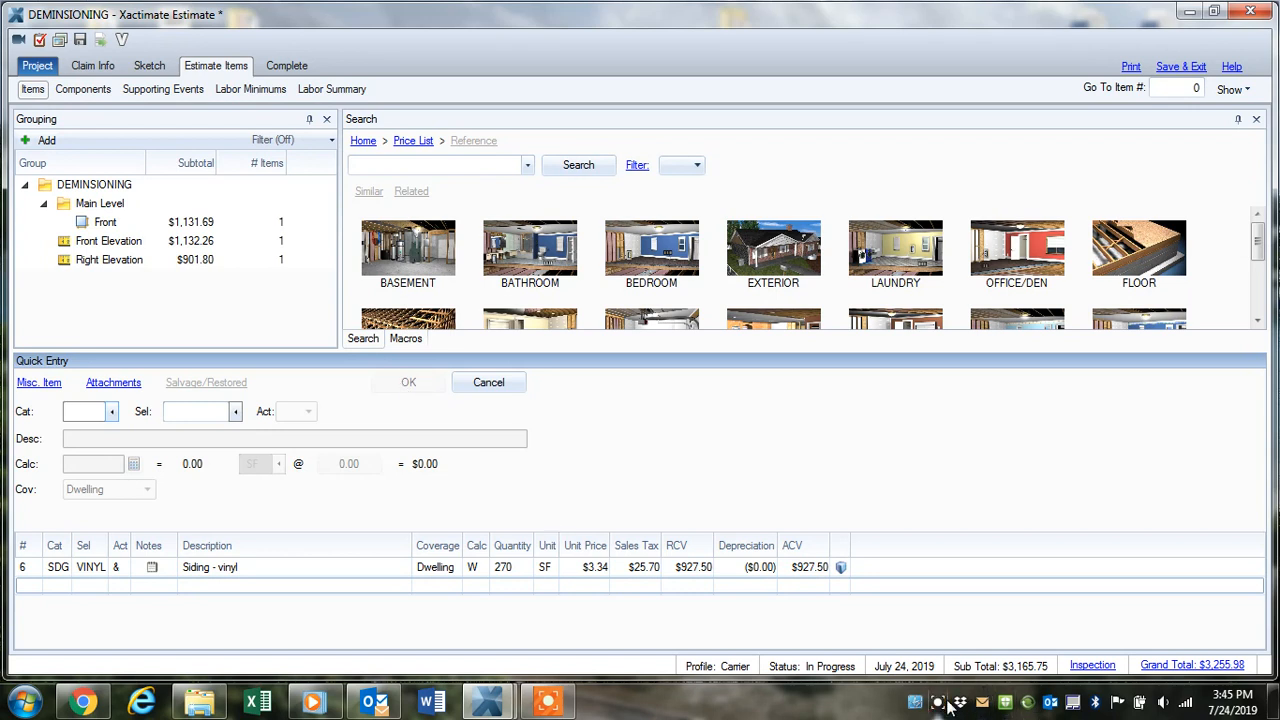
left_click(948, 704)
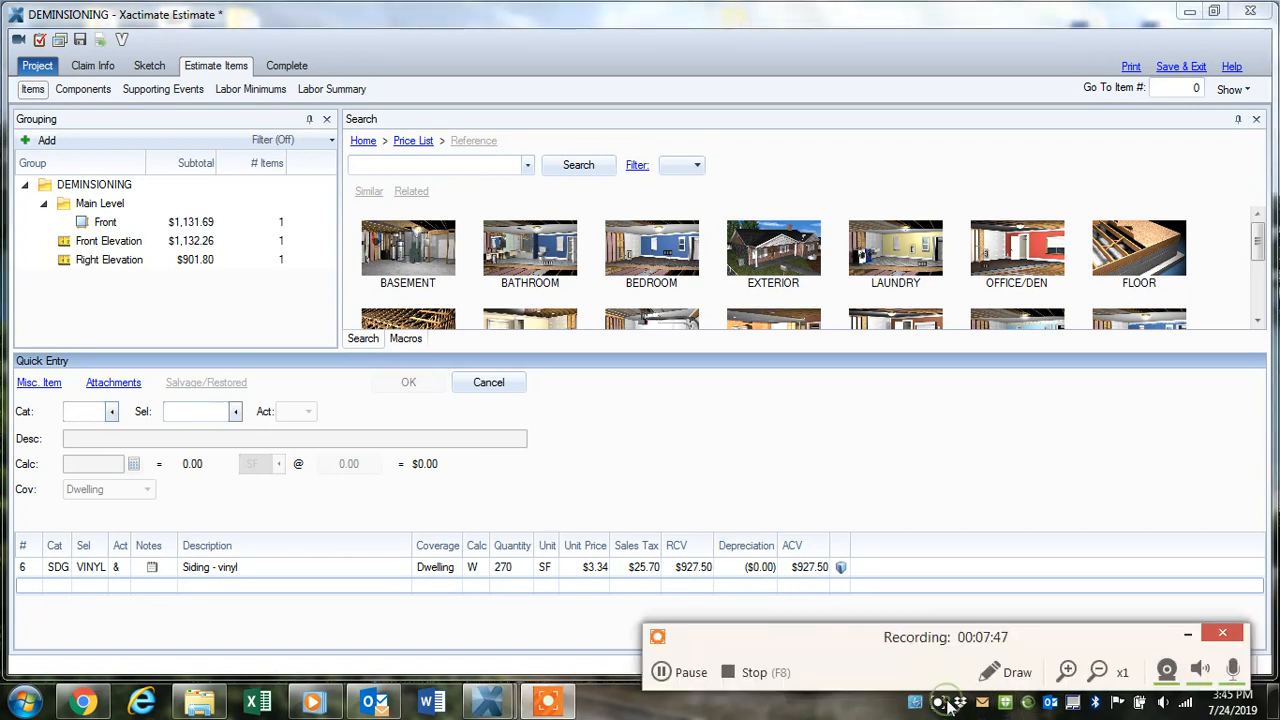
left_click(1167, 670)
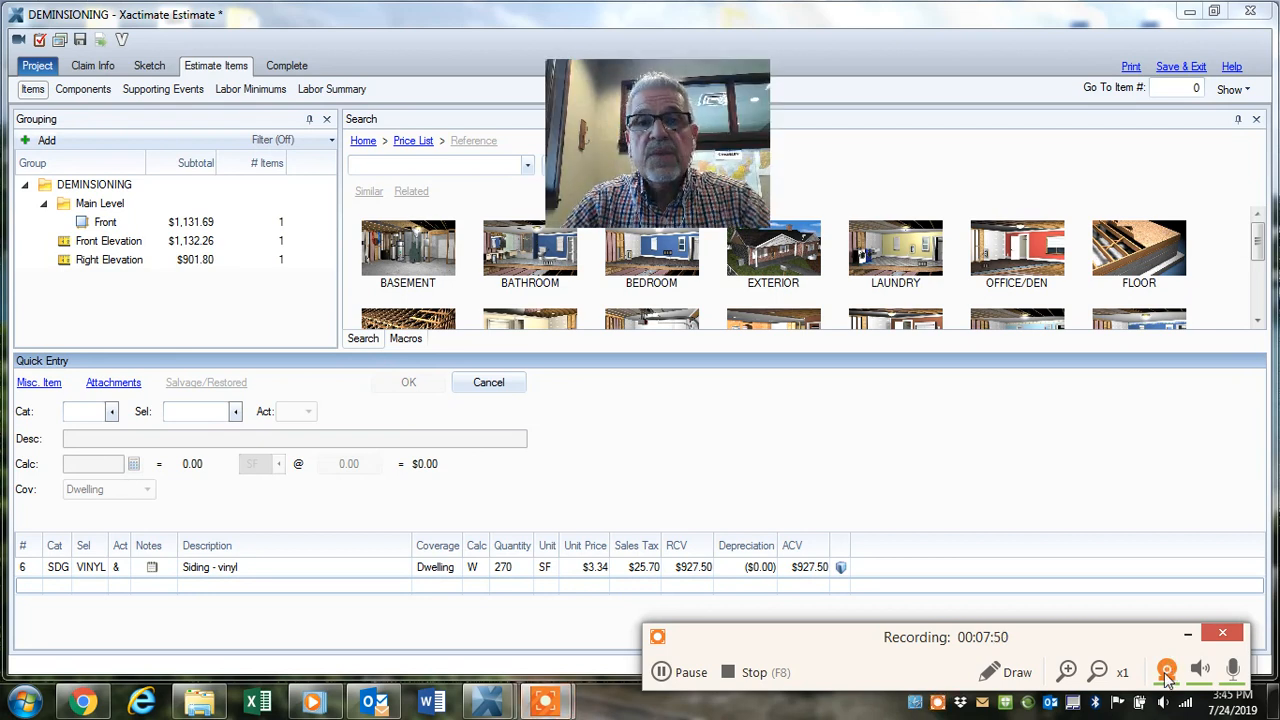